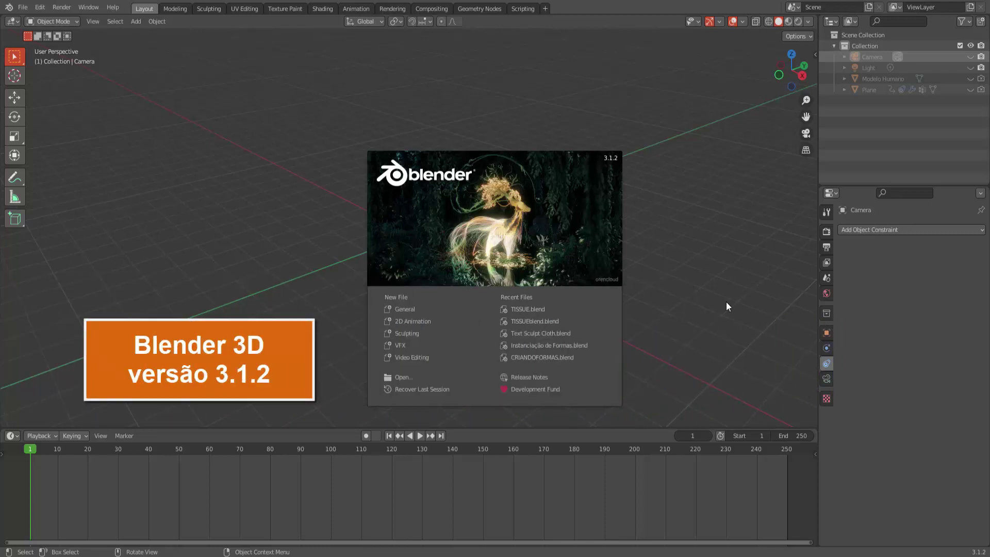
- Close the startup splash screen to reveal the empty Layout viewport
click(665, 195)
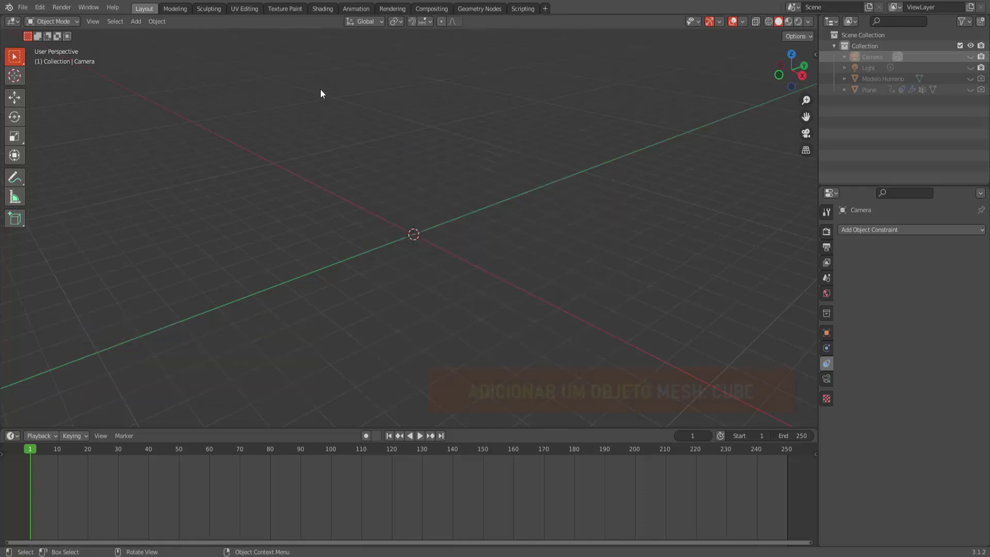
- Add a cube at the scene centre and scale it down to about 0.38
click(141, 21)
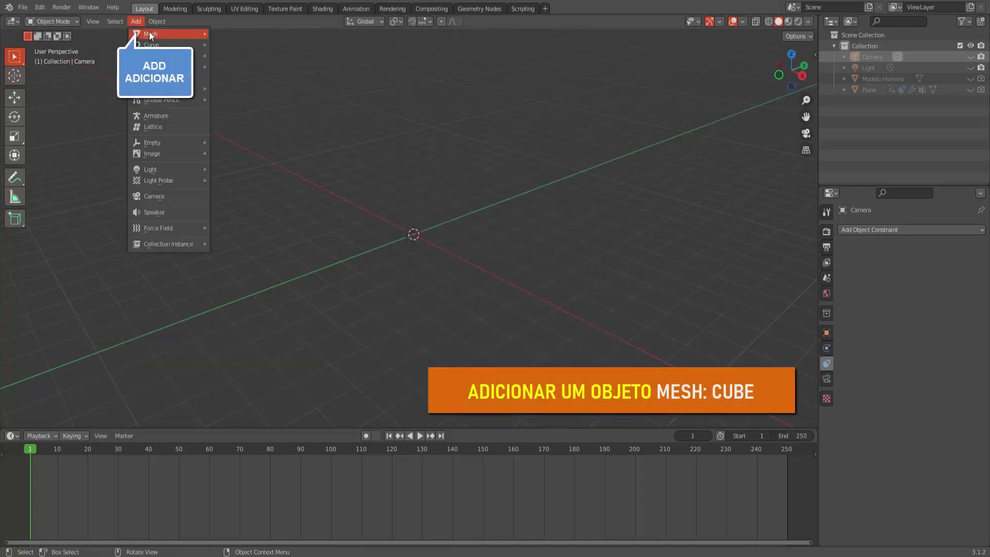
mouse_move(149, 33)
click(236, 44)
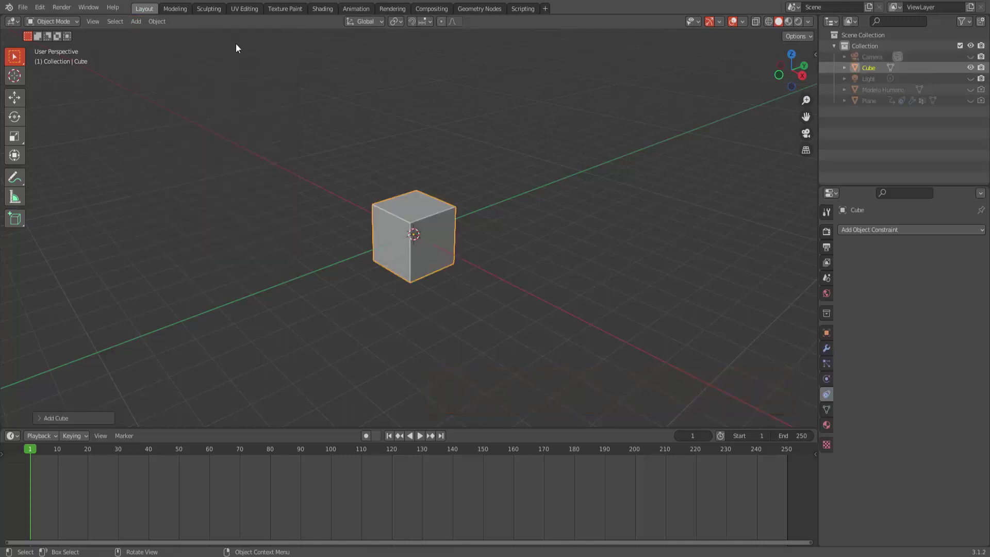
key(s)
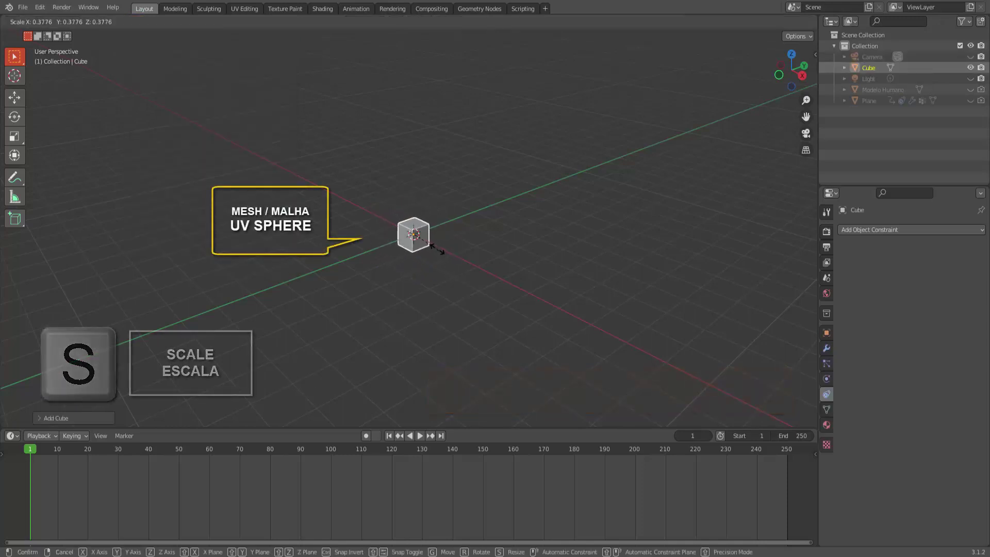
click(431, 242)
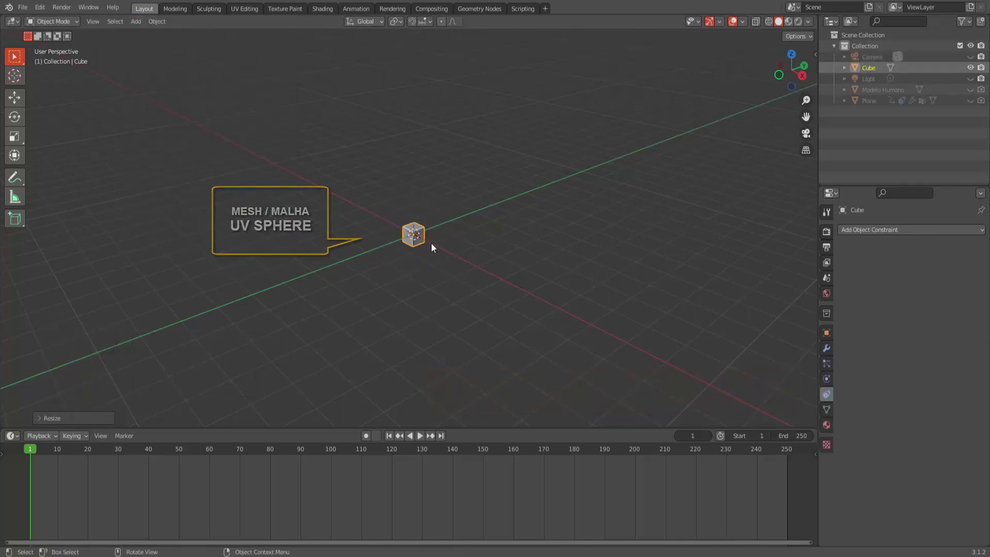
- Add a Bezier circle scaled to about 1.95 around the cube, then reselect the cube
click(137, 21)
mouse_move(150, 45)
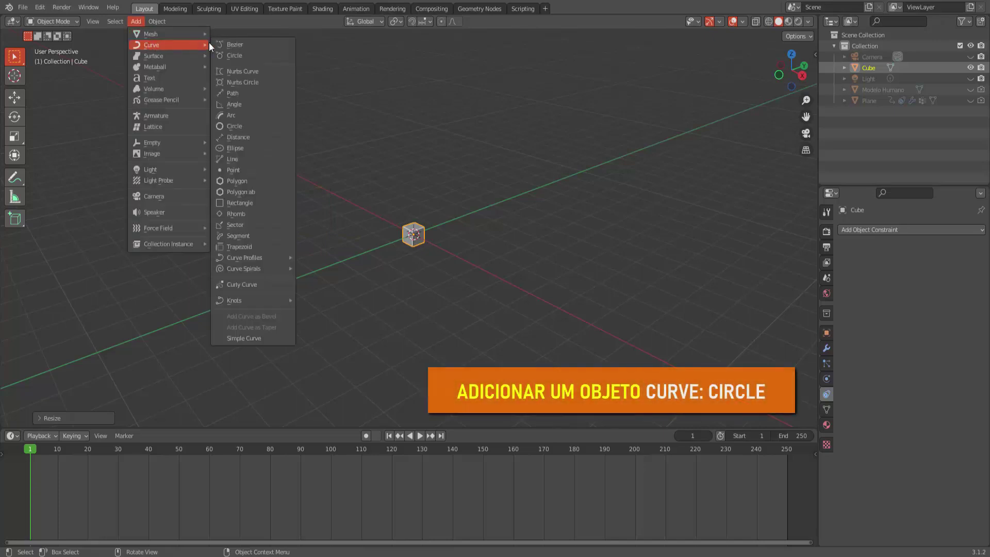
click(236, 55)
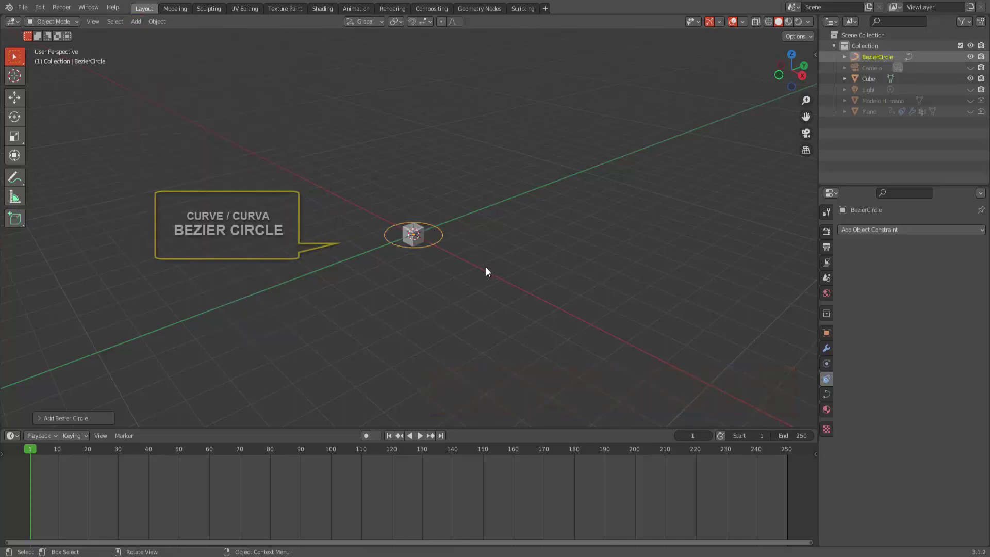
key(s)
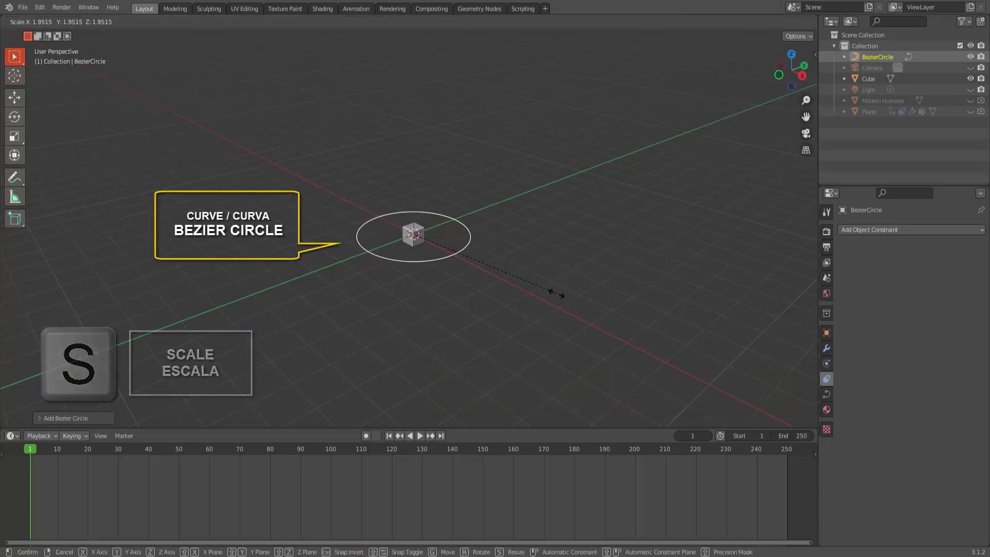
click(570, 304)
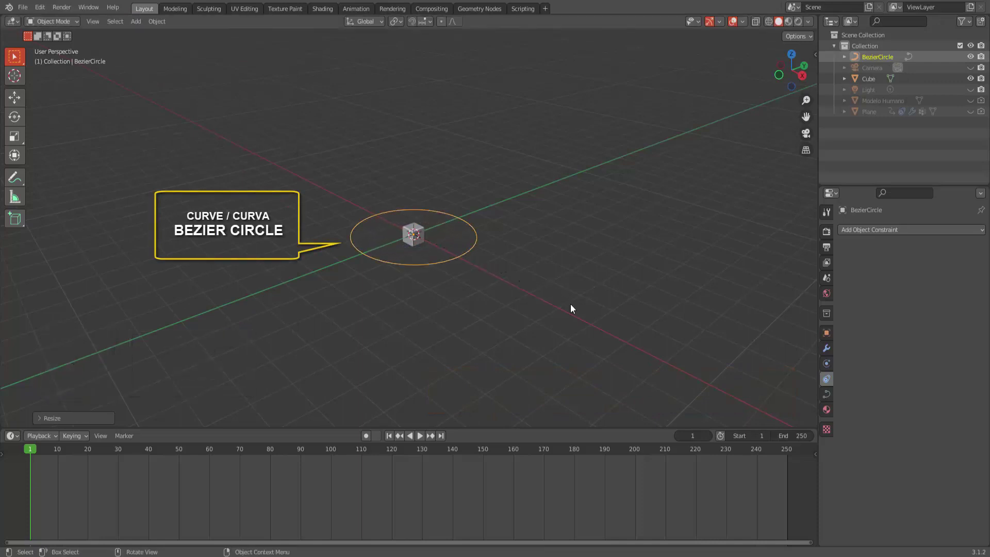
click(416, 232)
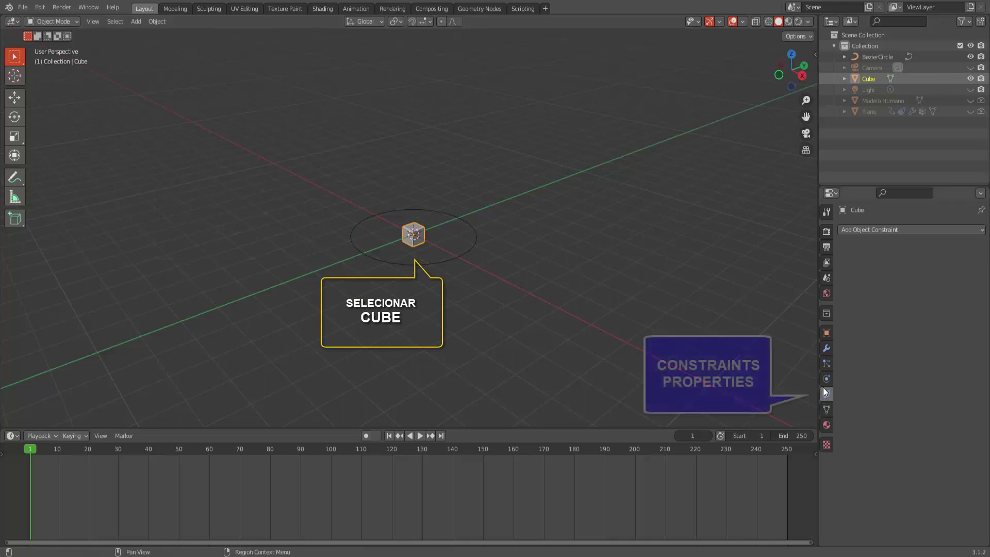
- Give the cube a Follow Path constraint targeting BezierCircle, with Follow Curve on and the path animated
click(957, 230)
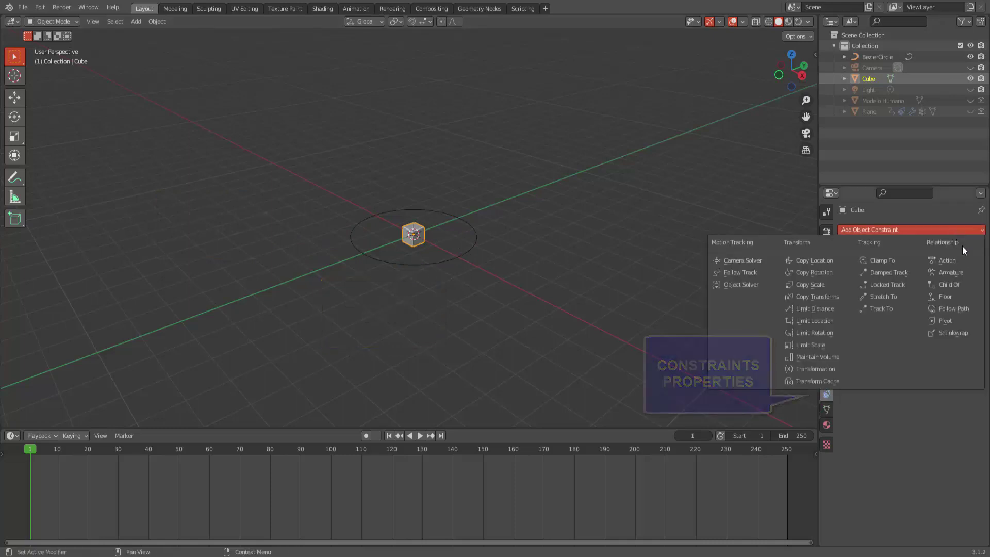
click(962, 309)
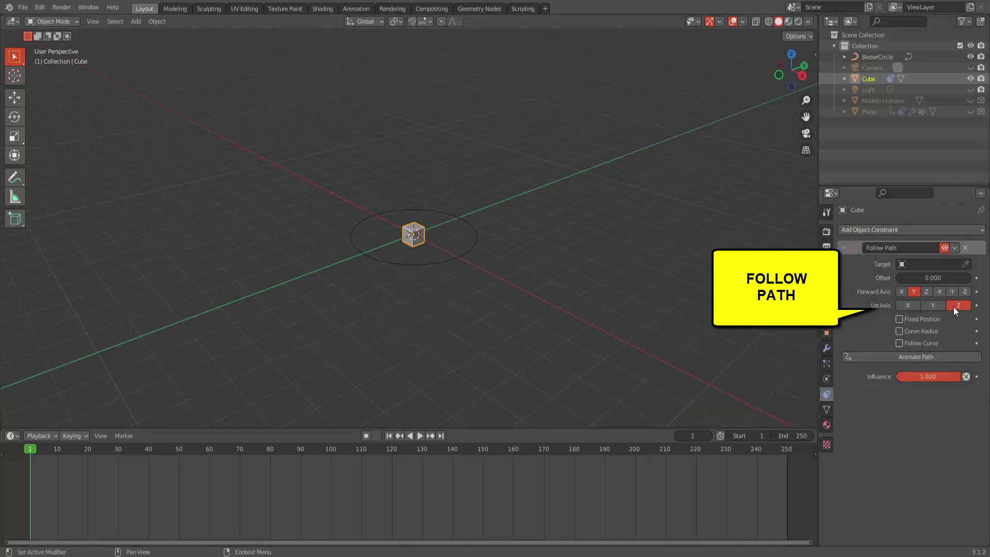
click(923, 264)
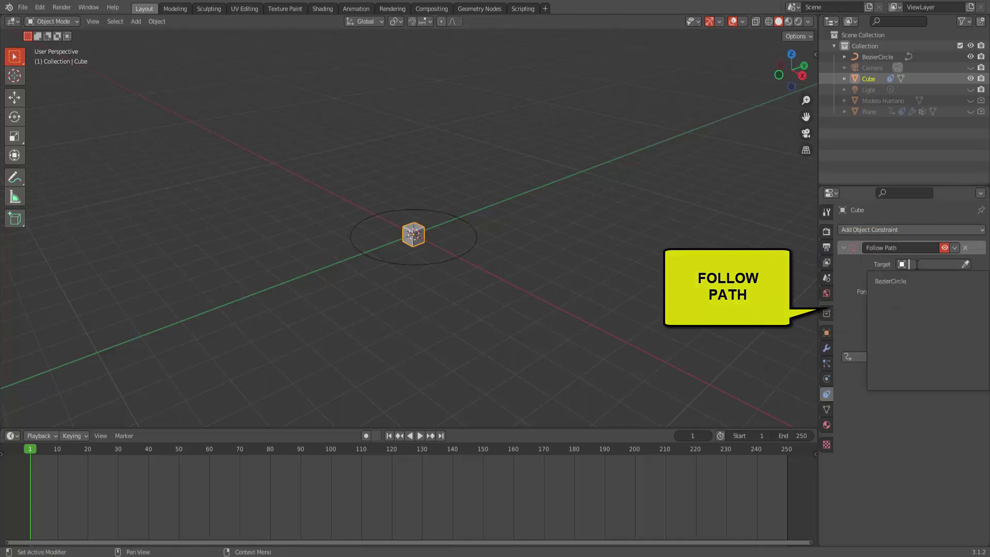
click(900, 281)
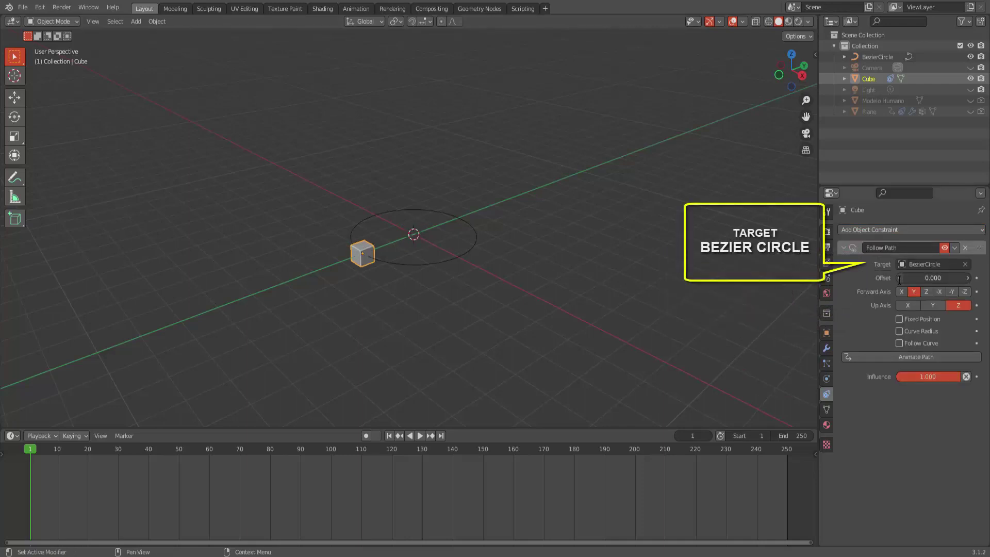
click(899, 343)
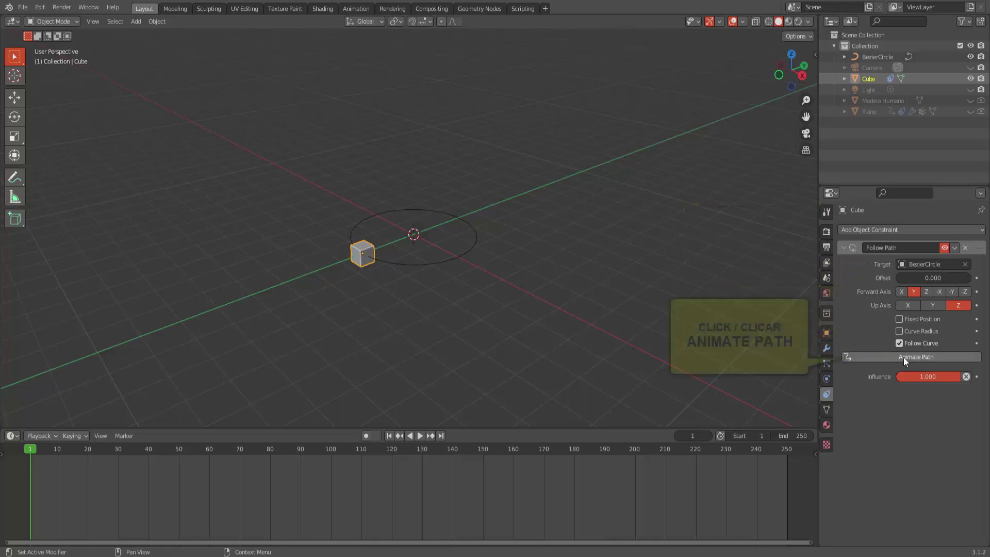
click(903, 356)
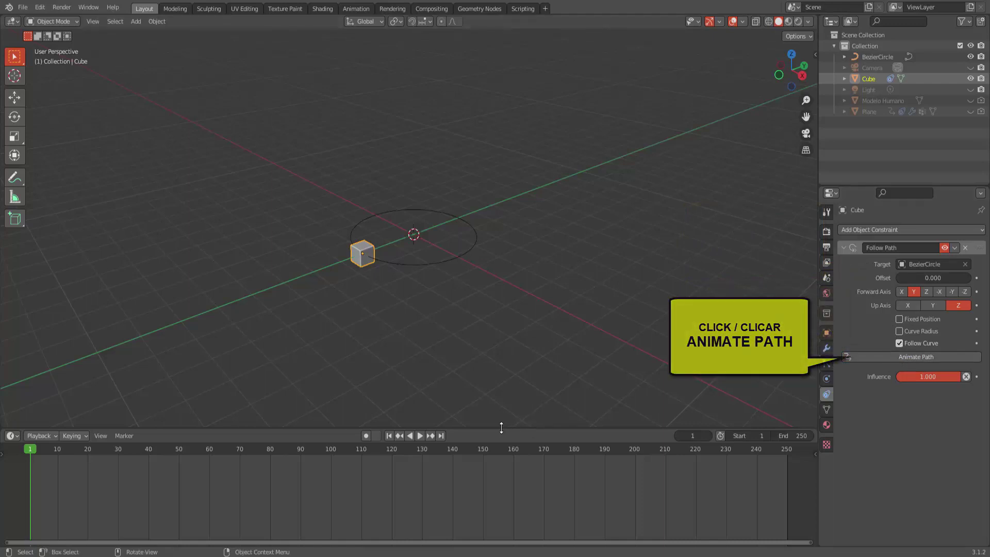
- Play the animation to preview the cube's path, then stop and rewind to frame 1
click(421, 435)
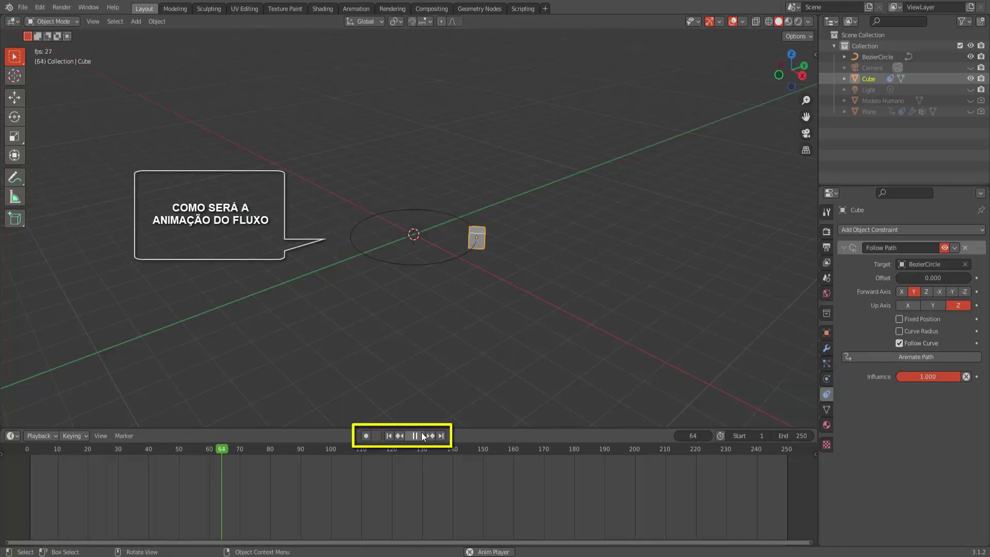
click(422, 435)
click(389, 436)
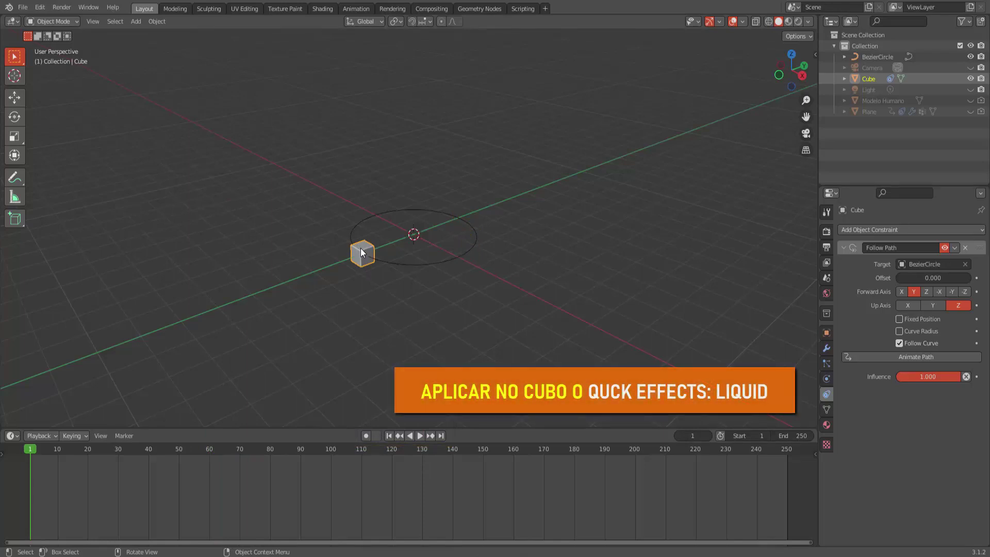
- Apply Object > Quick Effects > Quick Liquid to the cube to create a Liquid Domain
click(161, 22)
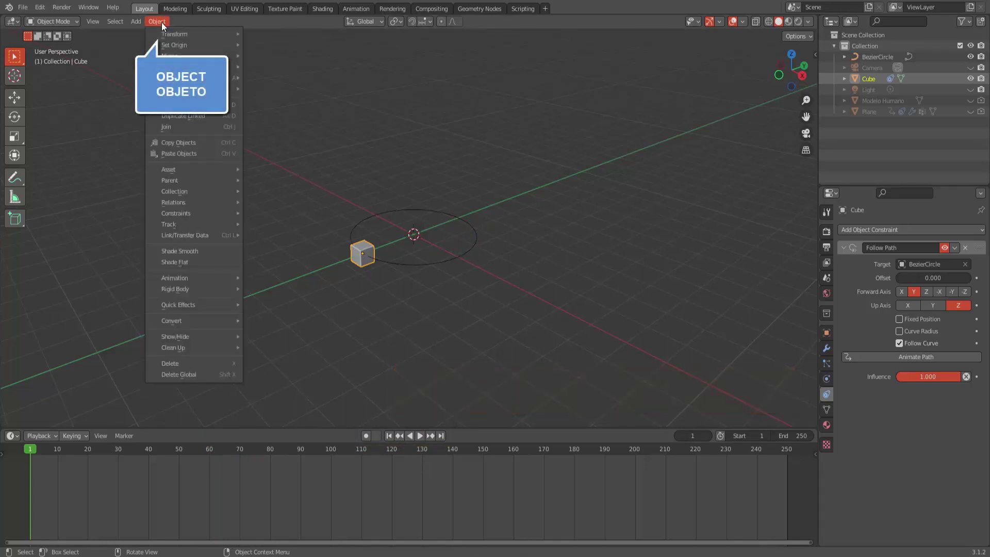
mouse_move(191, 307)
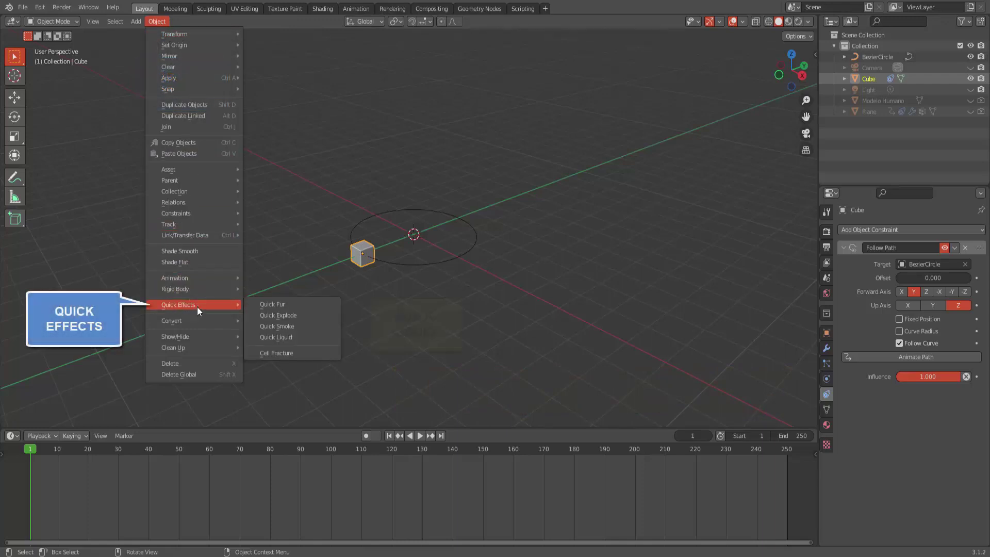
click(308, 339)
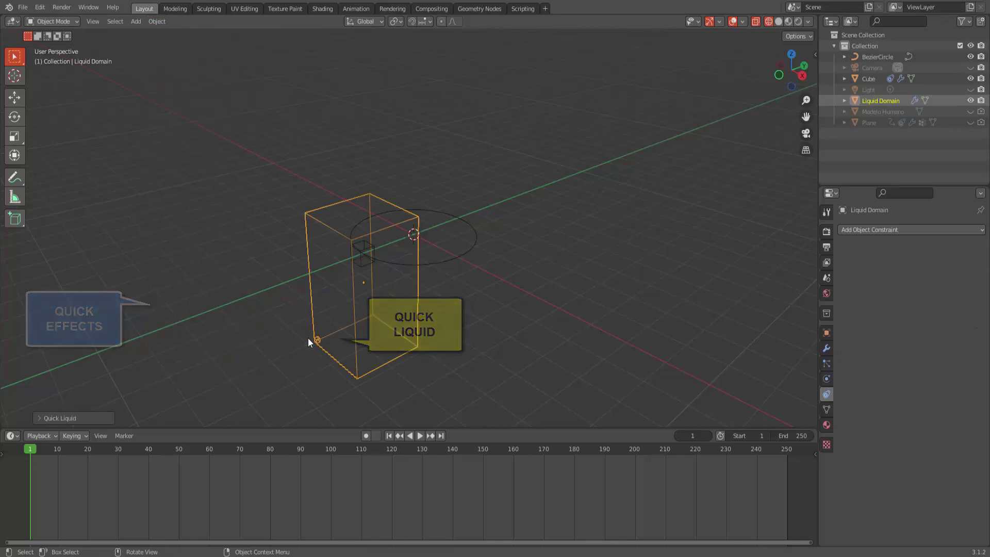
- In Edit Mode with face select, push the domain's front-right face outward to stretch the box
click(67, 21)
click(62, 45)
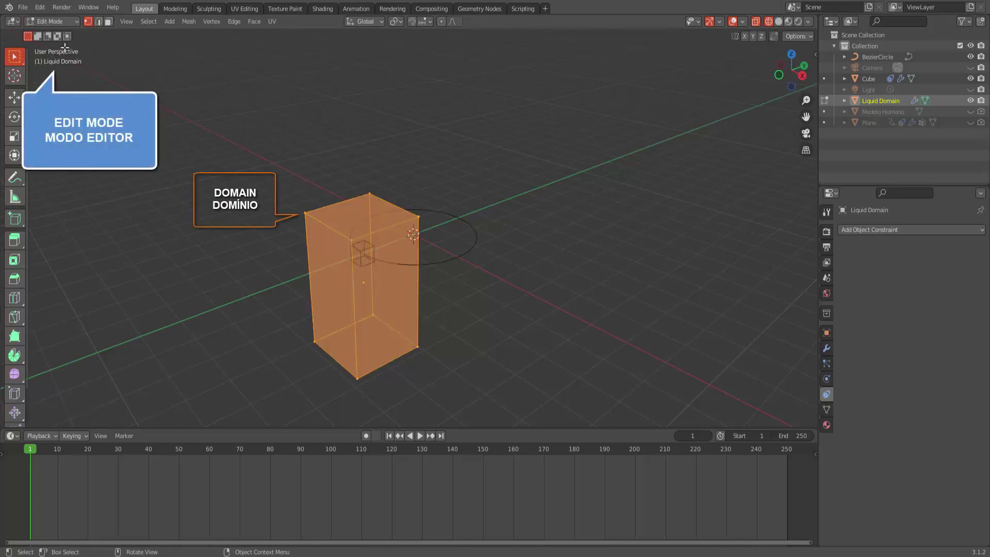
middle_drag(623, 292, 521, 287)
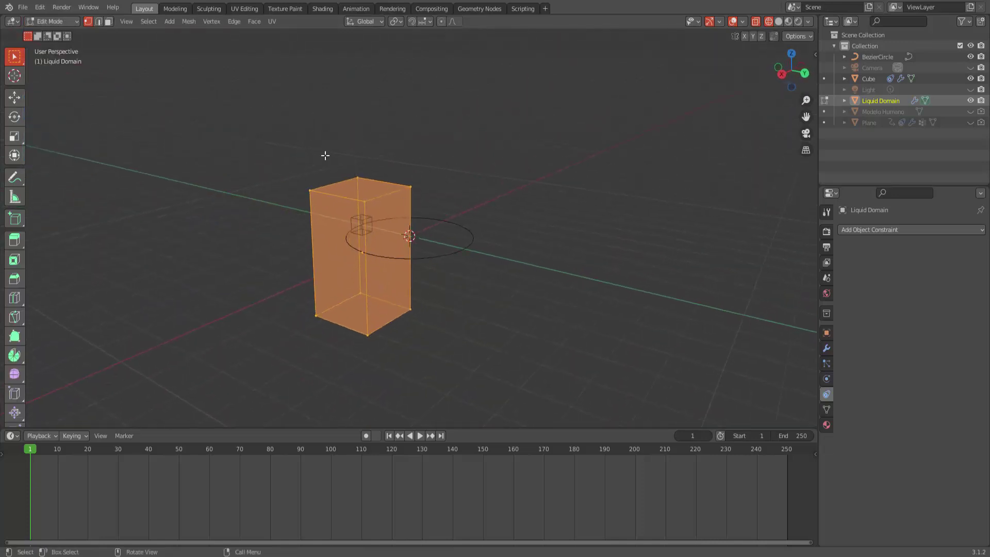
click(109, 22)
click(400, 281)
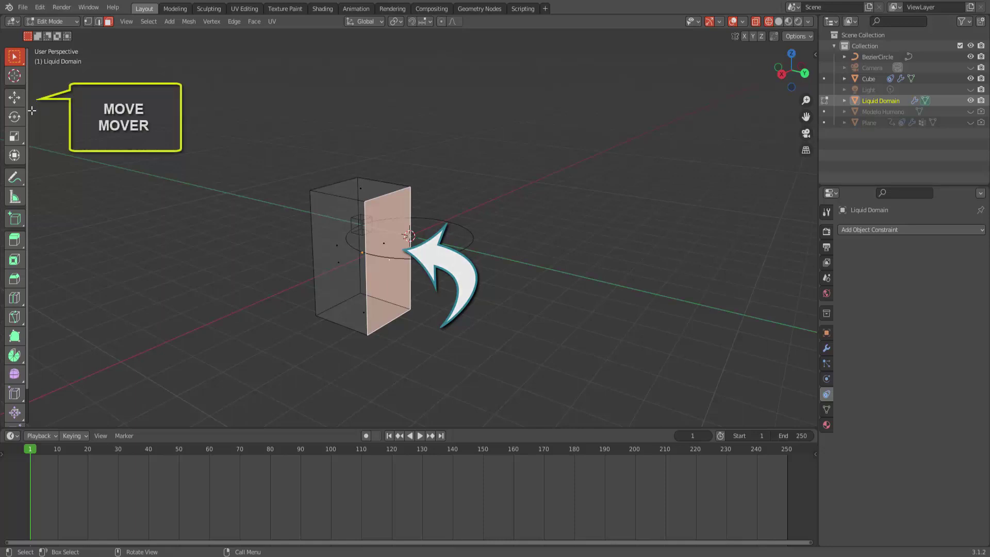
click(19, 101)
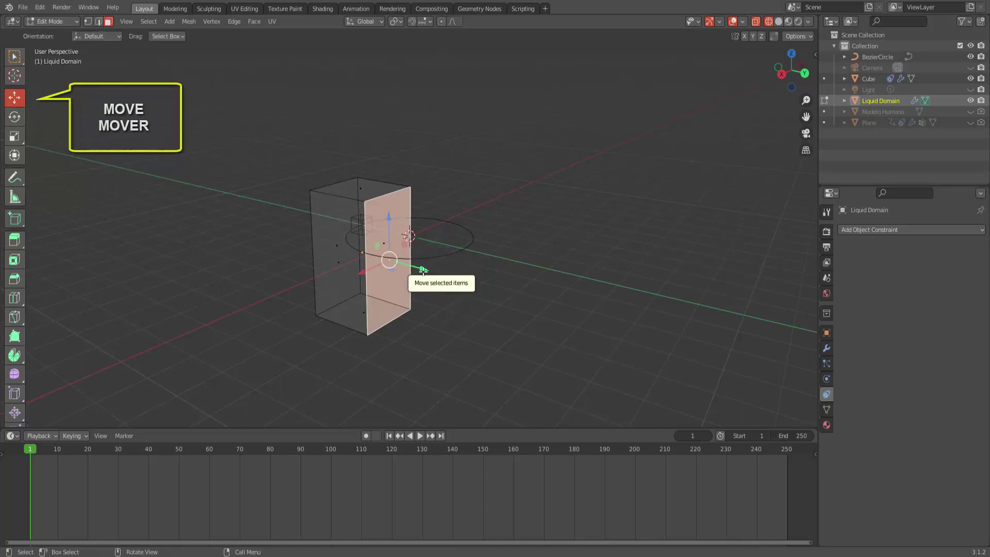
drag(415, 266, 515, 314)
middle_drag(516, 315, 486, 289)
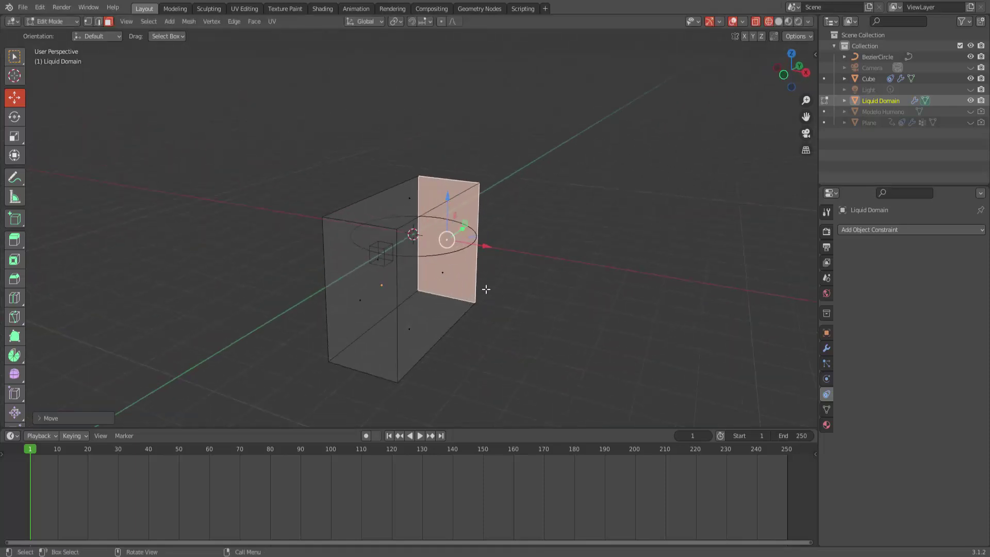
- Select the opposite right and left side faces and scale them apart along X
click(457, 290)
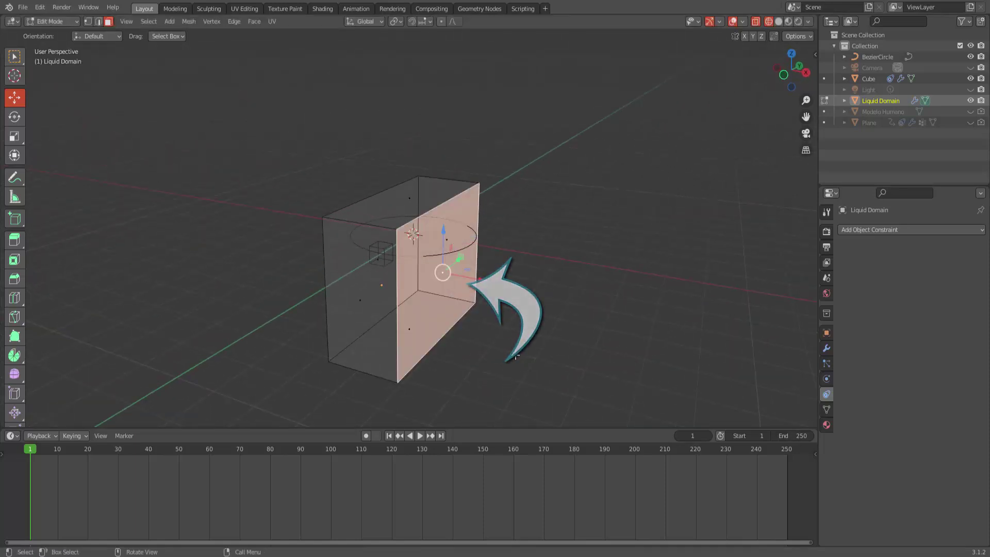
middle_drag(514, 357, 581, 358)
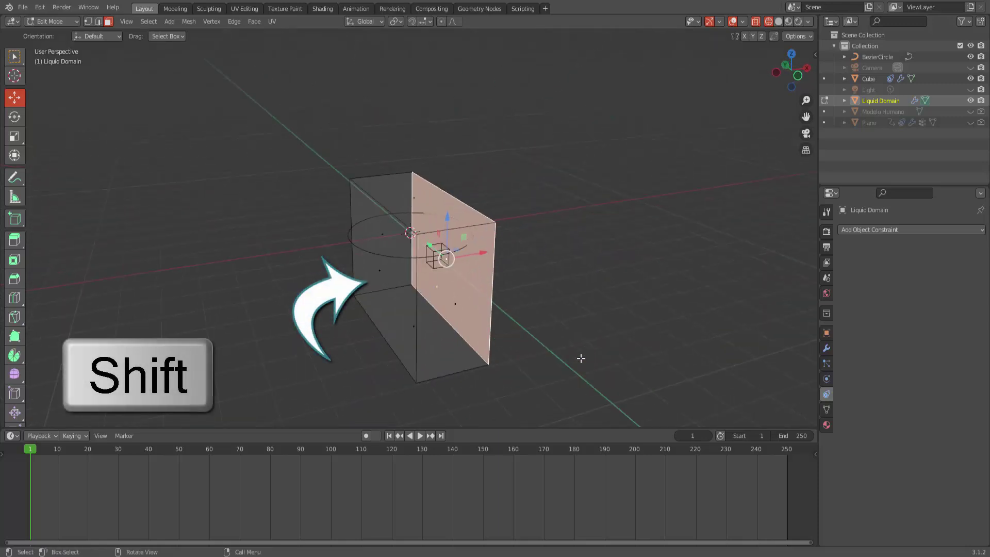
shift+click(398, 308)
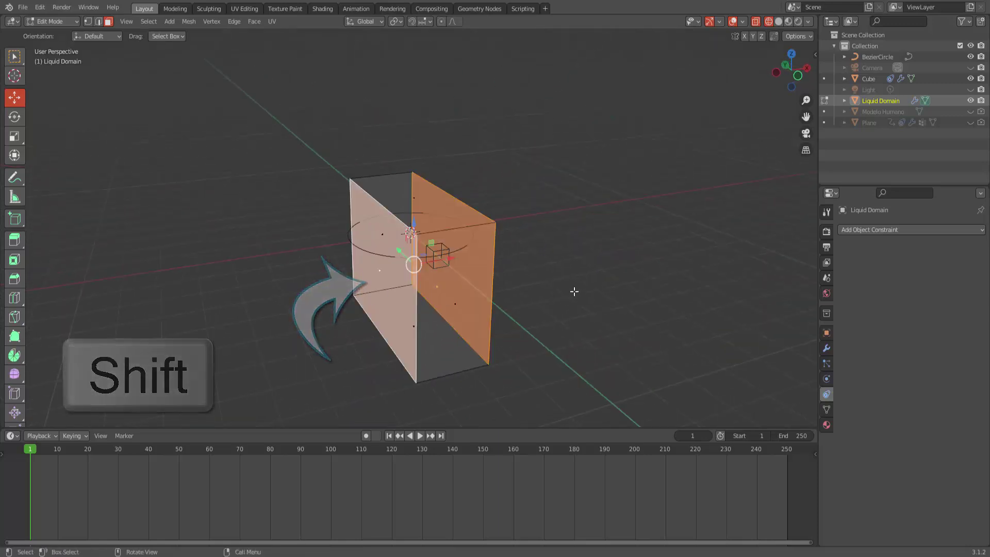
key(s)
key(x)
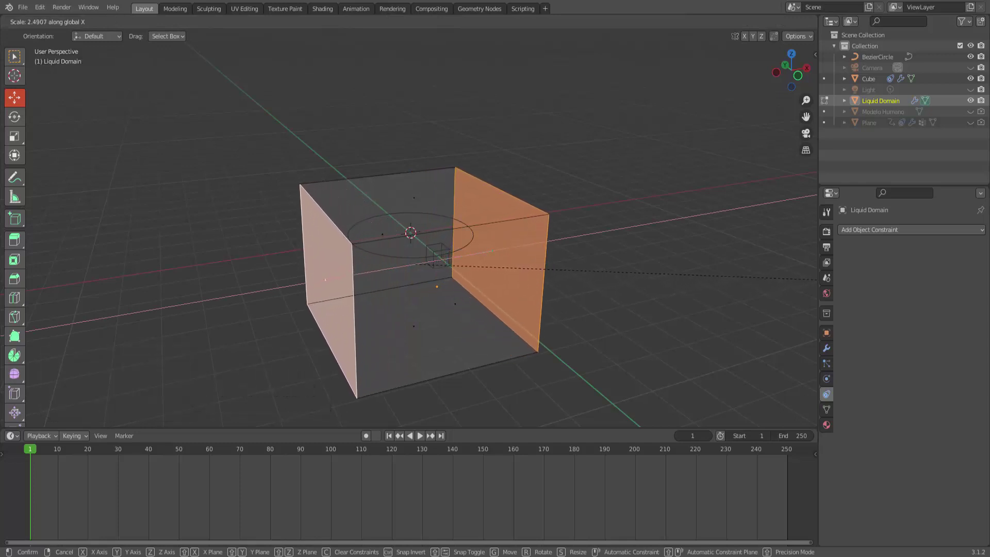
click(41, 303)
middle_drag(593, 303, 516, 278)
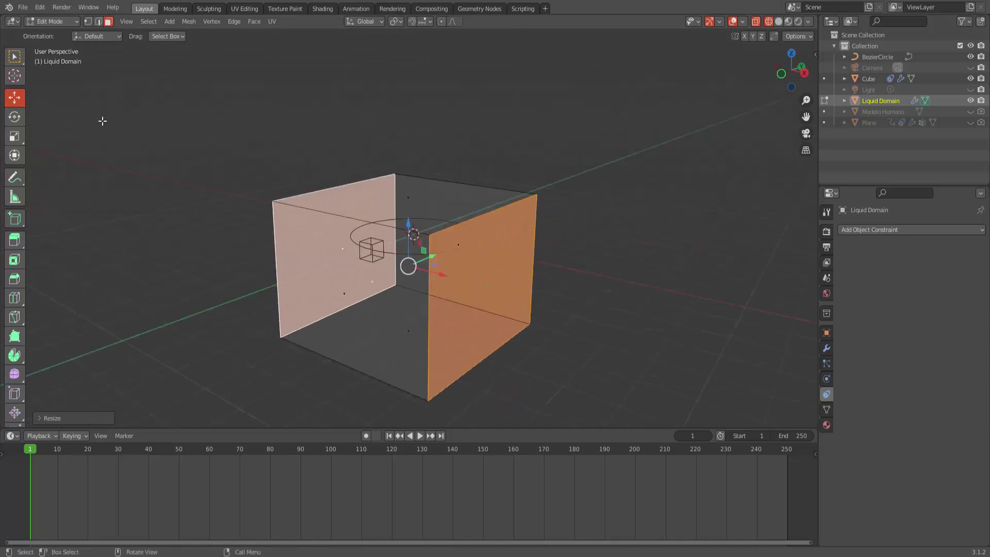
click(50, 22)
- Back in Object Mode, set the small cube's Fluid Flow Behavior to Inflow, then select the domain
click(51, 34)
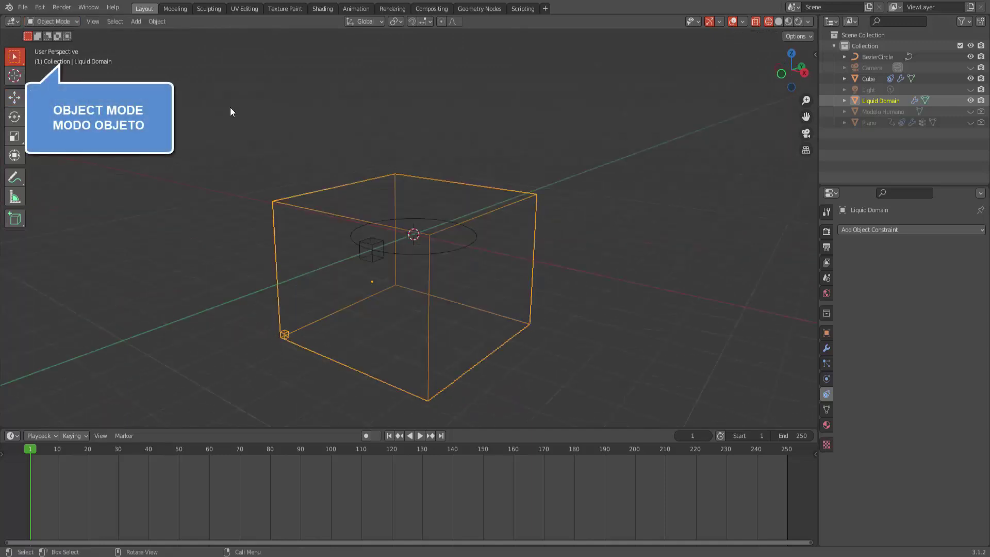
middle_drag(629, 248, 564, 235)
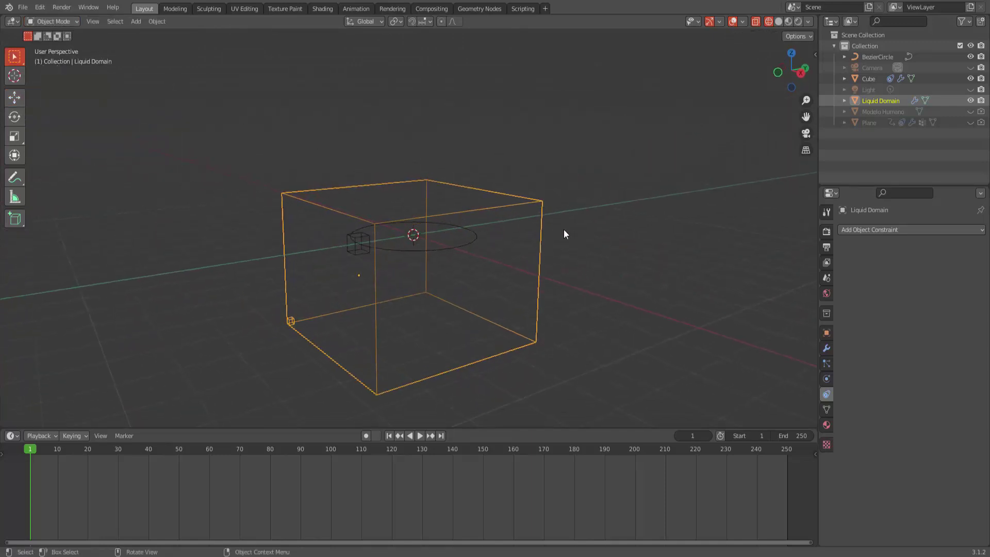
click(356, 239)
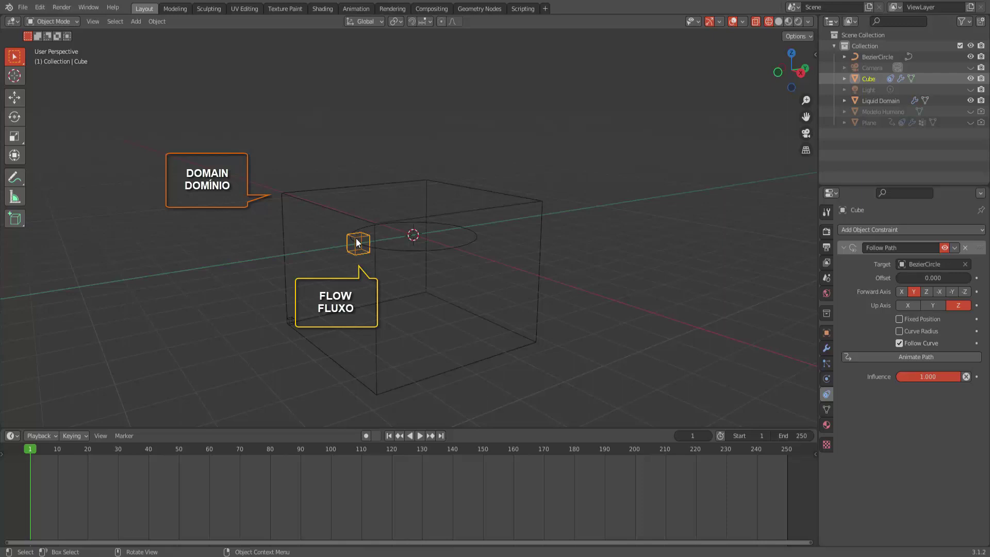
click(827, 379)
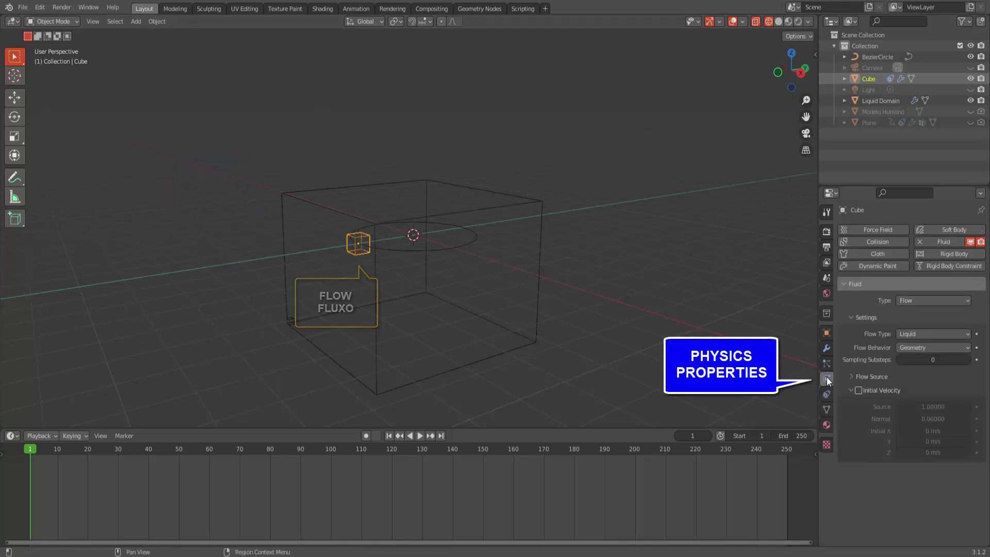
click(909, 348)
click(907, 358)
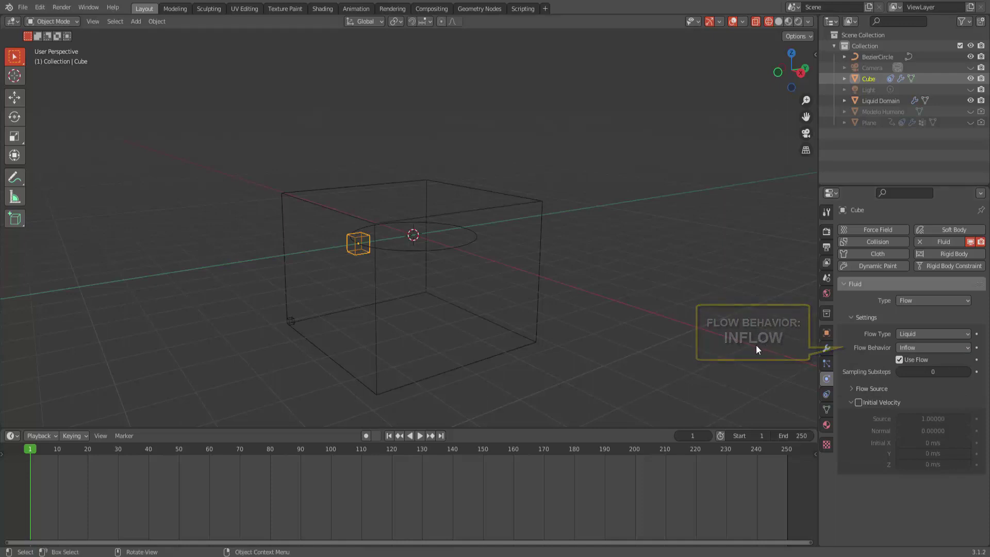
click(530, 201)
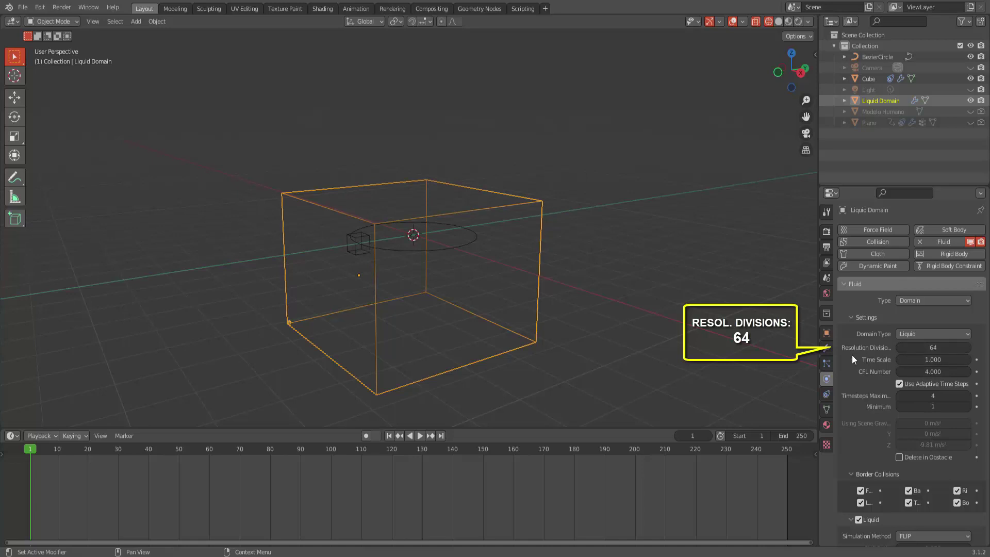
- Scroll the domain's Physics properties down to the Cache panel, resolution divisions at 64
scroll(852, 395, down, 2)
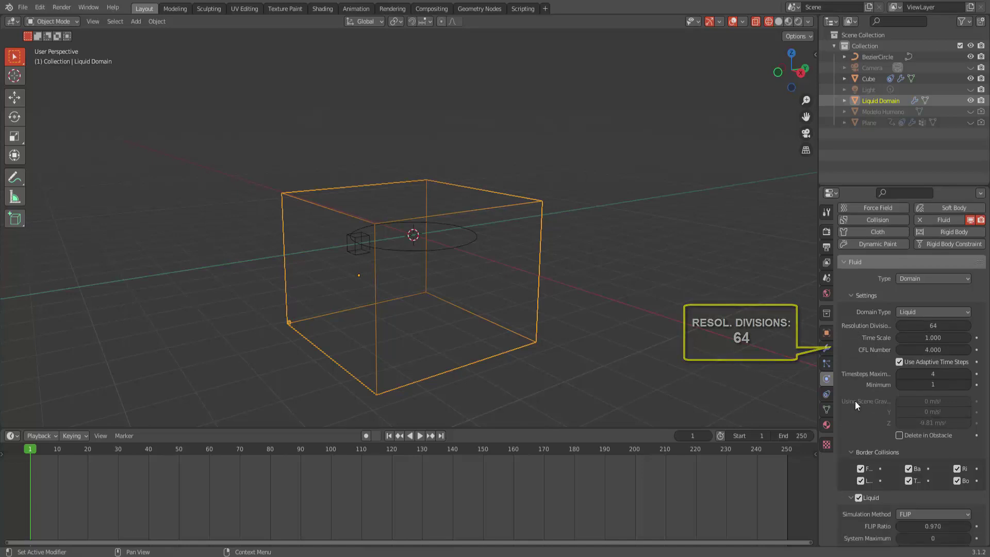
scroll(855, 401, down, 9)
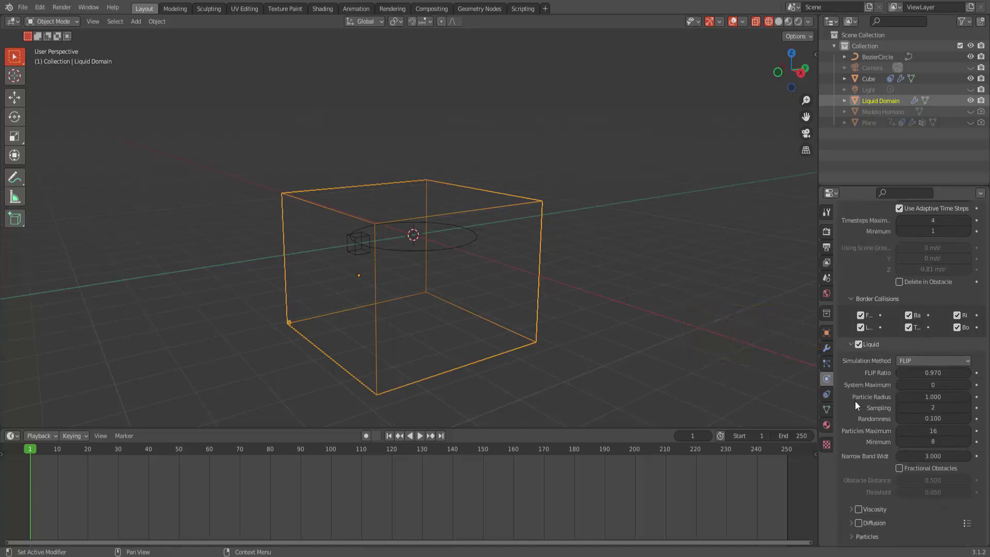
scroll(854, 400, down, 6)
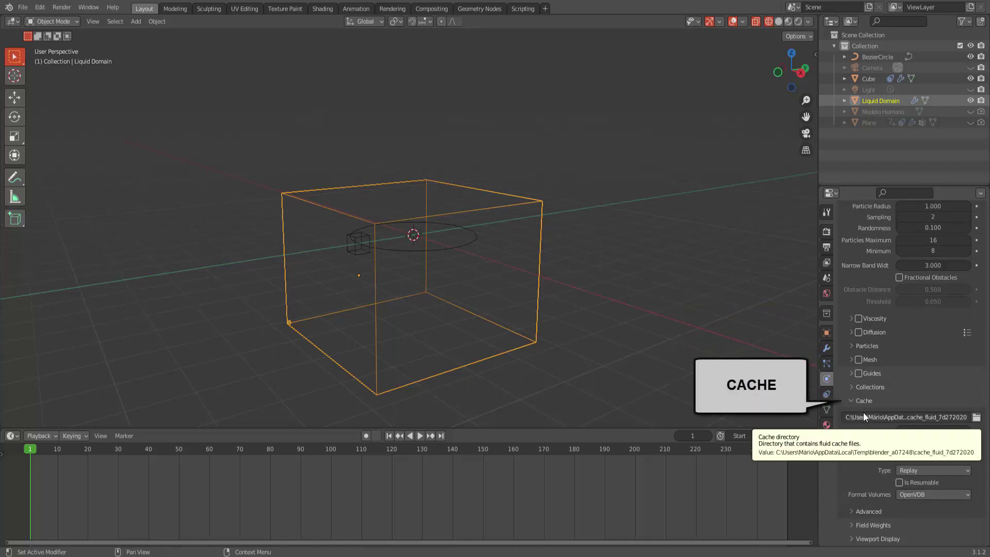
- Set the domain's cache directory to C:\tmp\teste\
click(976, 417)
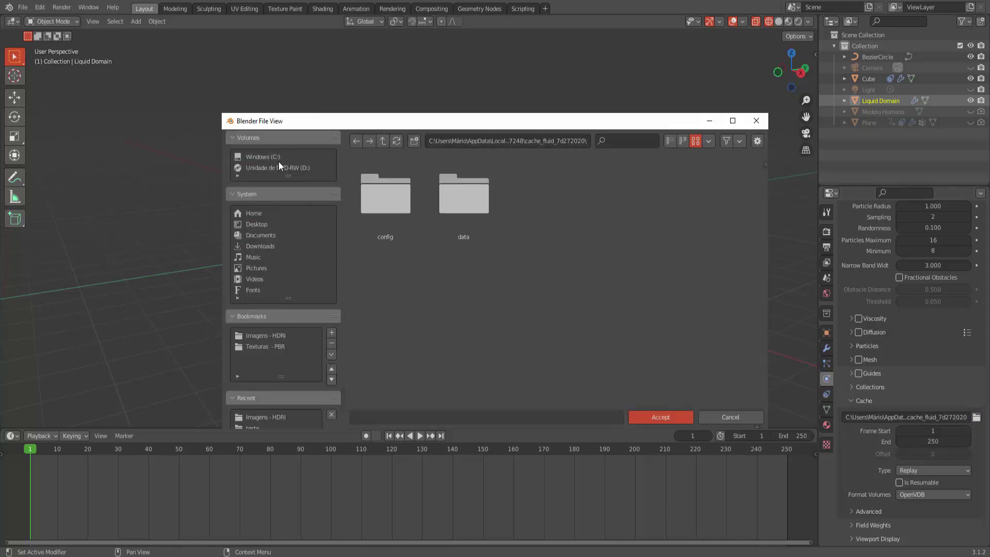
click(277, 156)
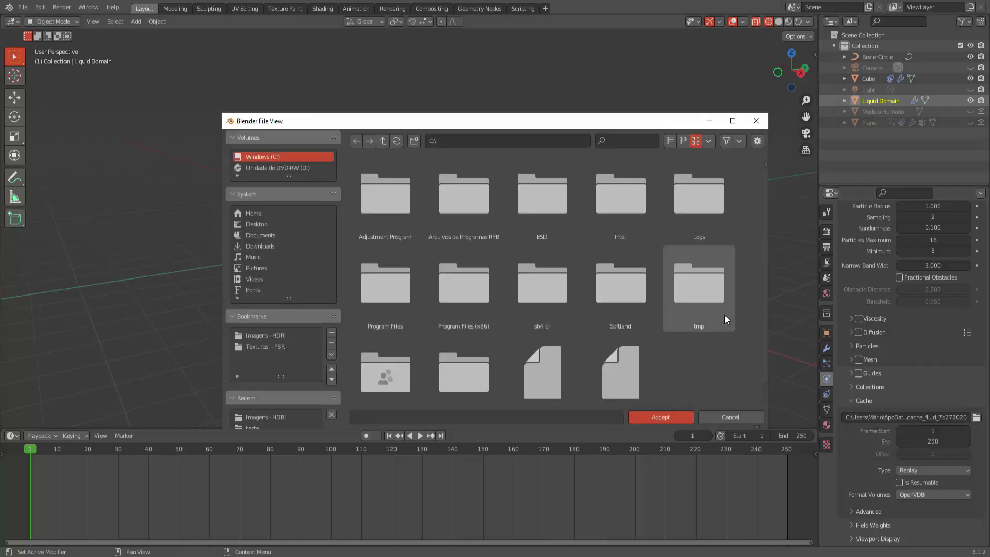
double_click(707, 303)
double_click(548, 303)
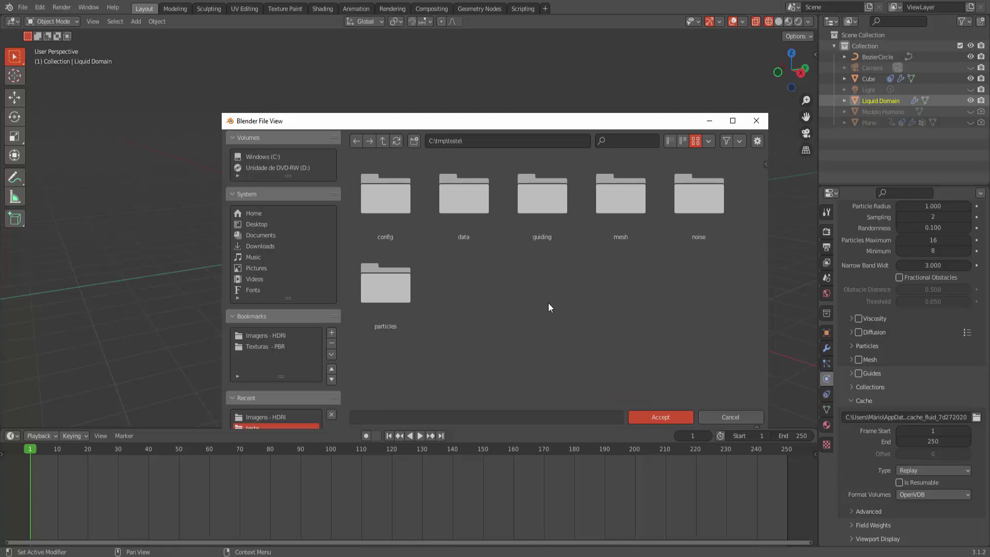
click(673, 416)
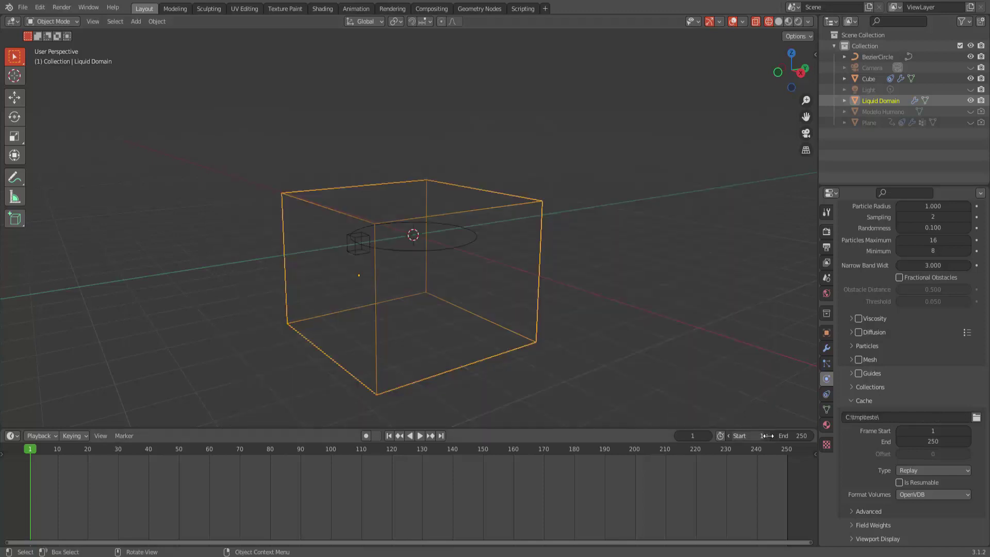
- Enable Mesh, set cache type to All, turn on Is Resumable, and Bake All
click(858, 359)
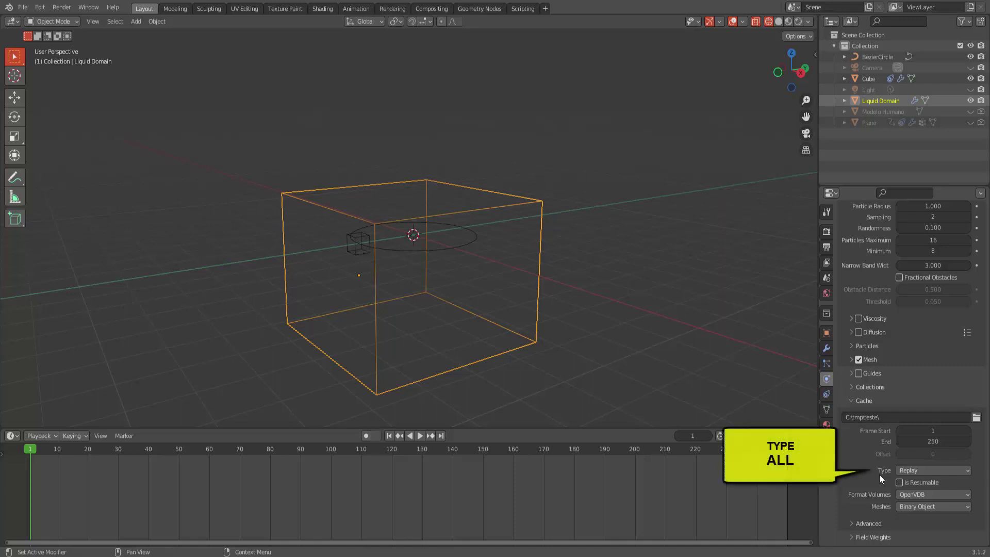
click(905, 469)
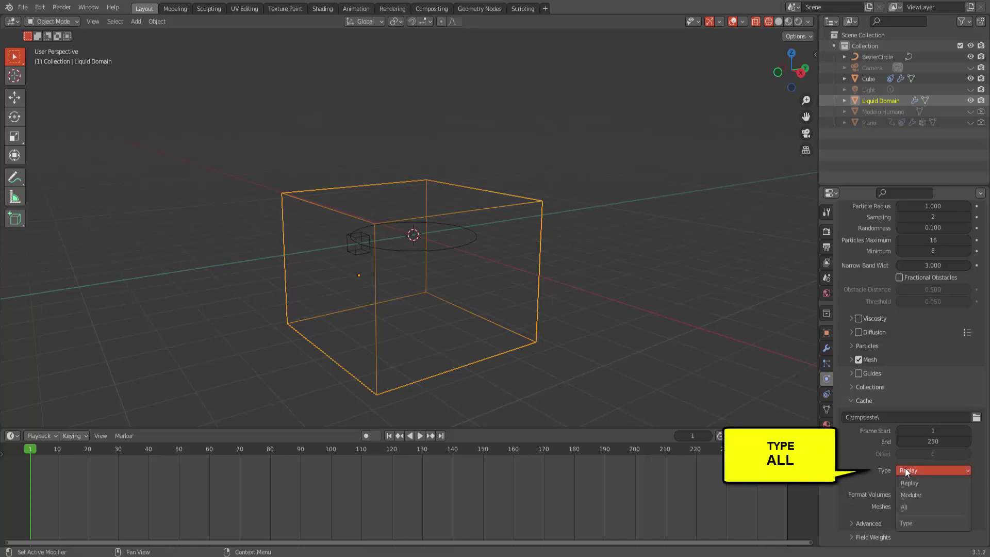
click(910, 506)
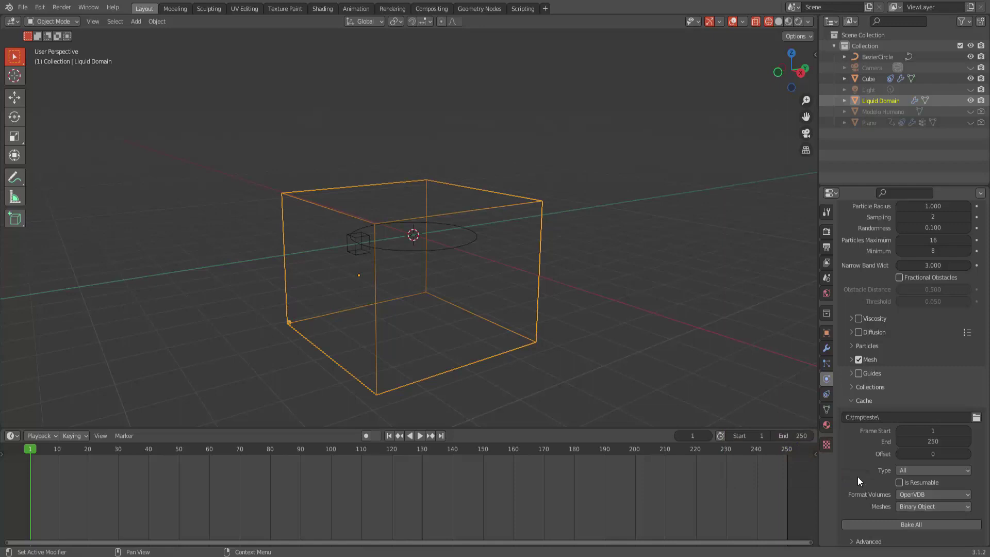
click(899, 482)
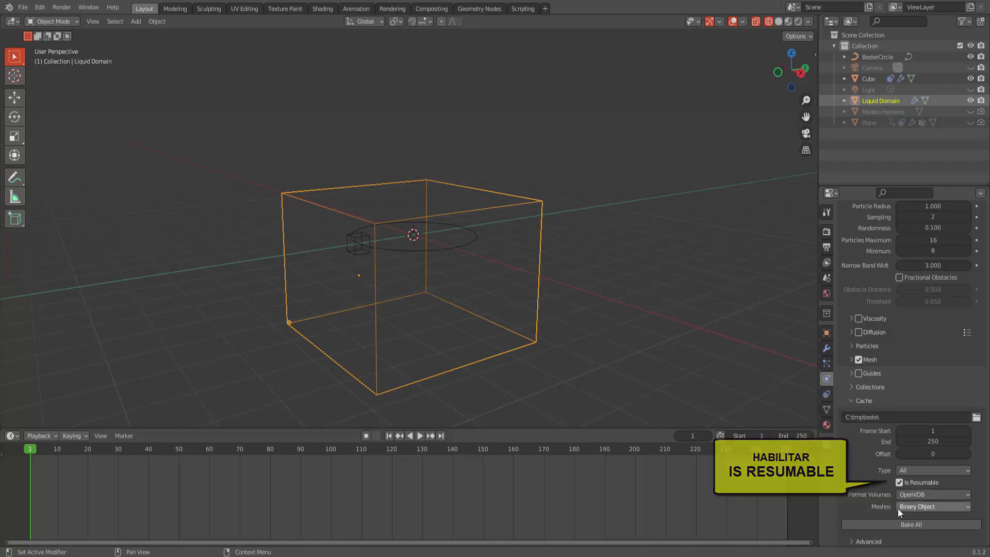
click(908, 524)
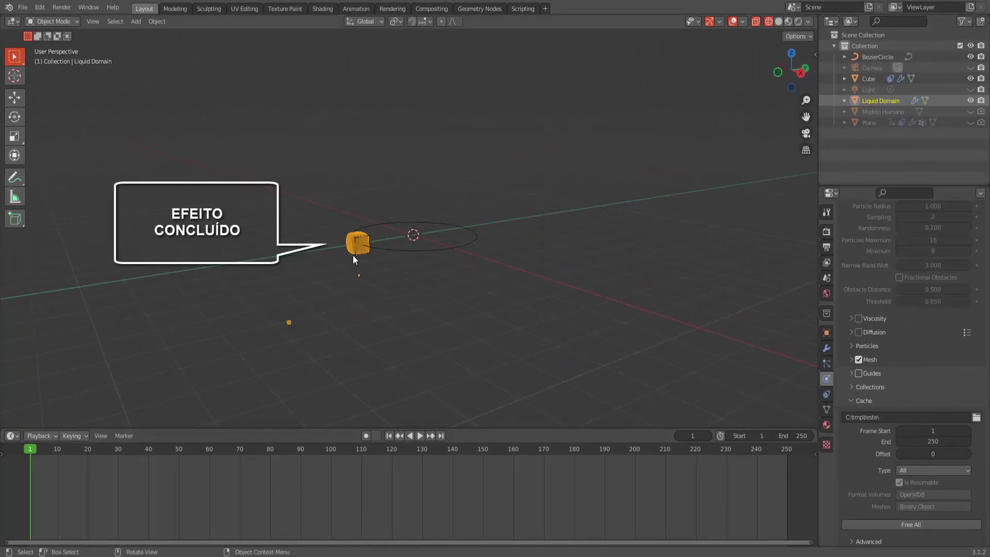
- Play the baked liquid simulation and pause it at frame 97
click(420, 436)
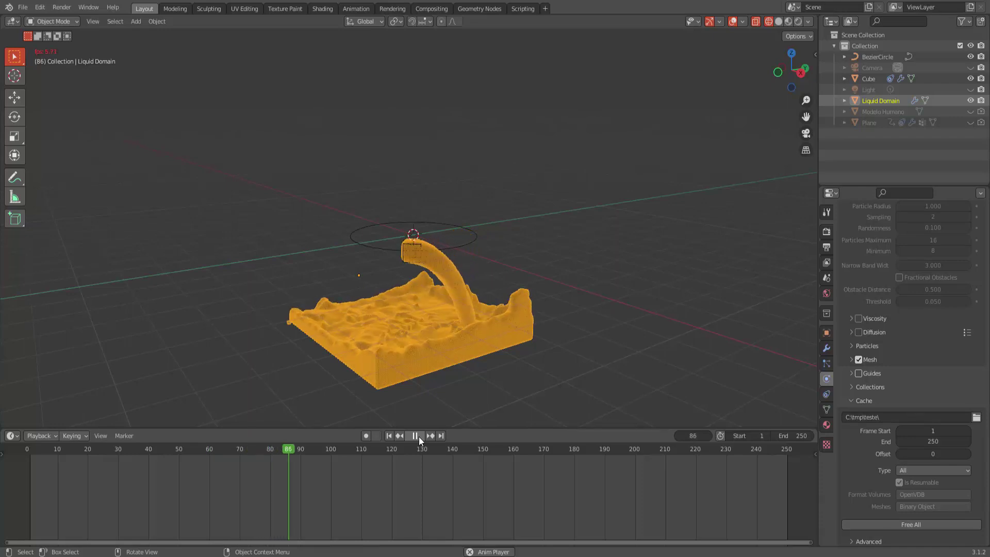
click(416, 435)
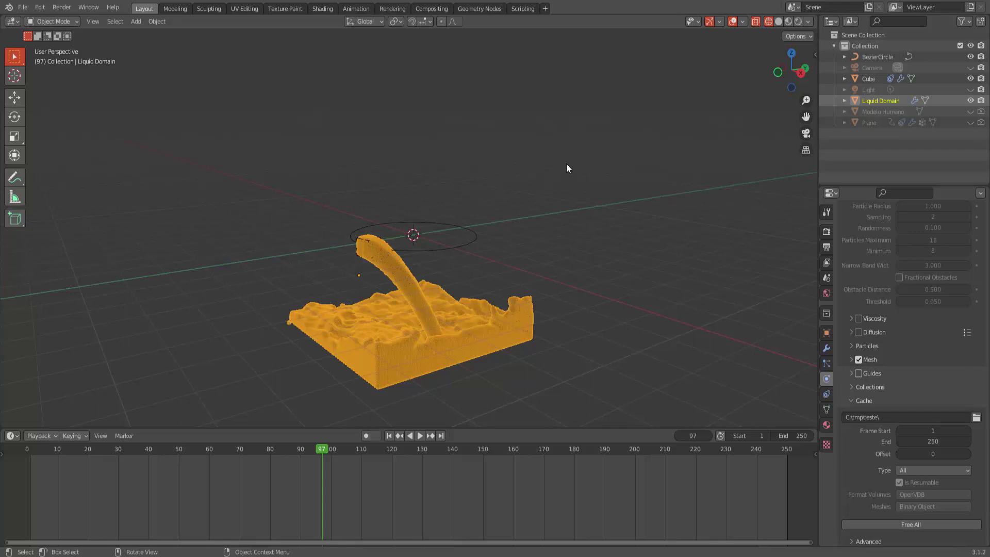
- Switch to Material Preview shading with World Opacity around 0.567
click(787, 22)
click(807, 22)
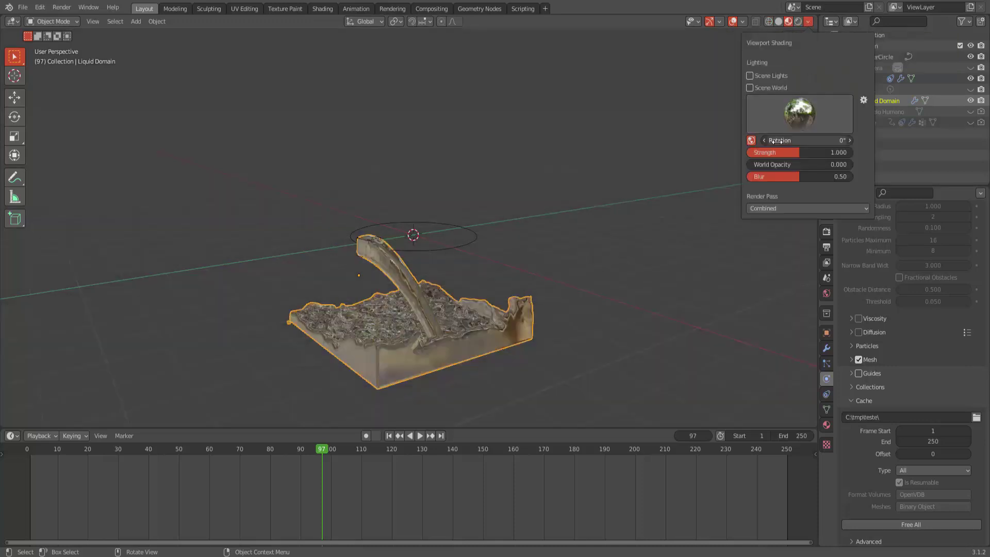
drag(766, 164, 826, 164)
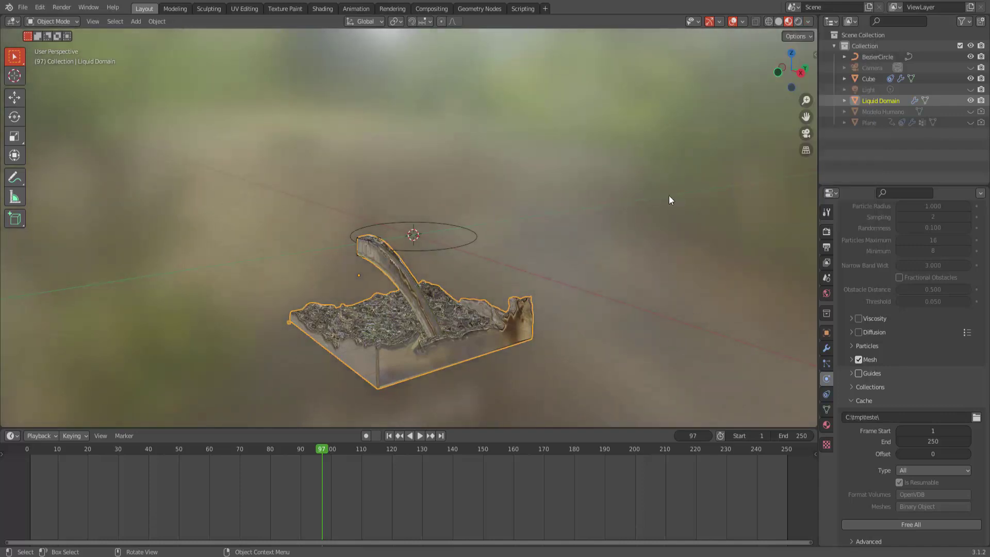
- Pan, orbit and zoom to frame the liquid domain from above, then align the camera to this view
drag(806, 116, 811, 50)
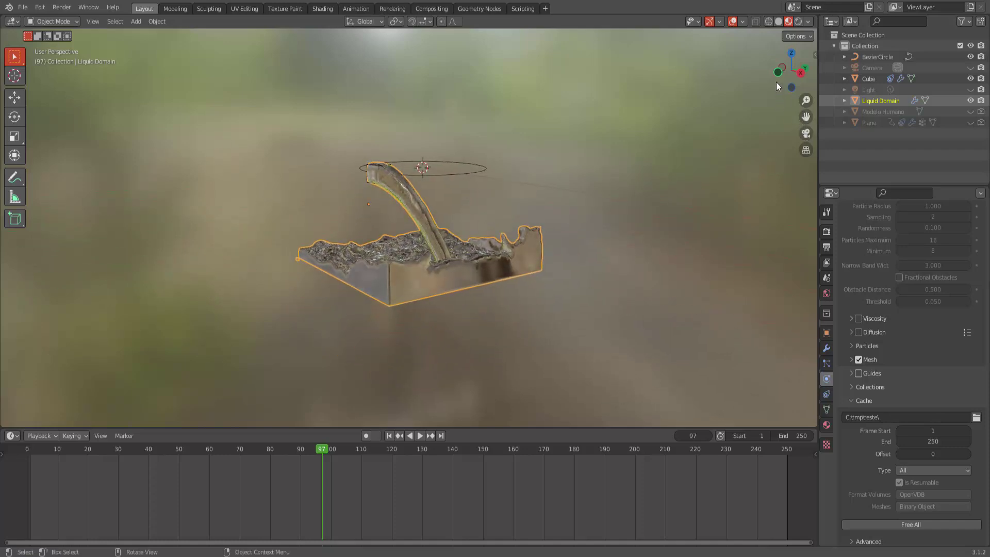
drag(780, 82, 768, 99)
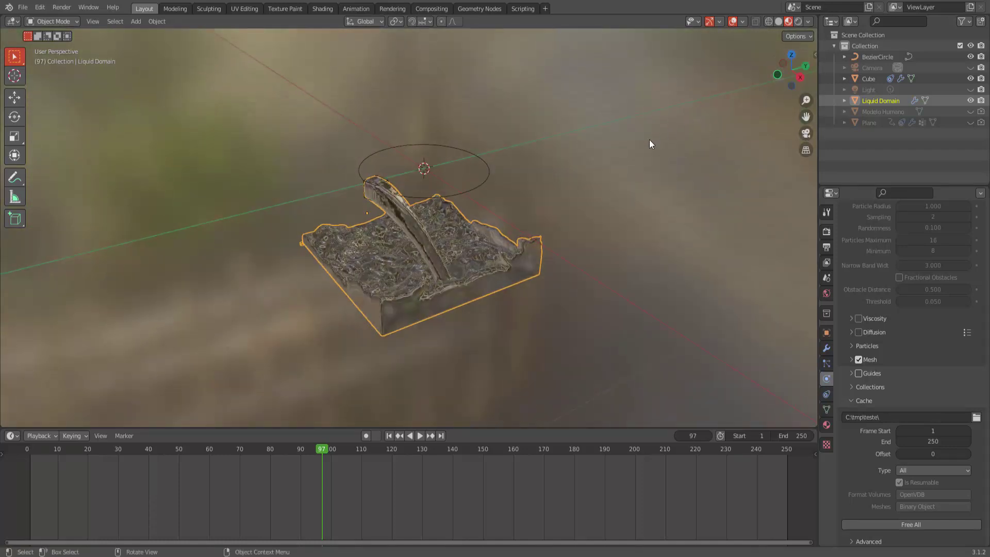
scroll(649, 139, up, 2)
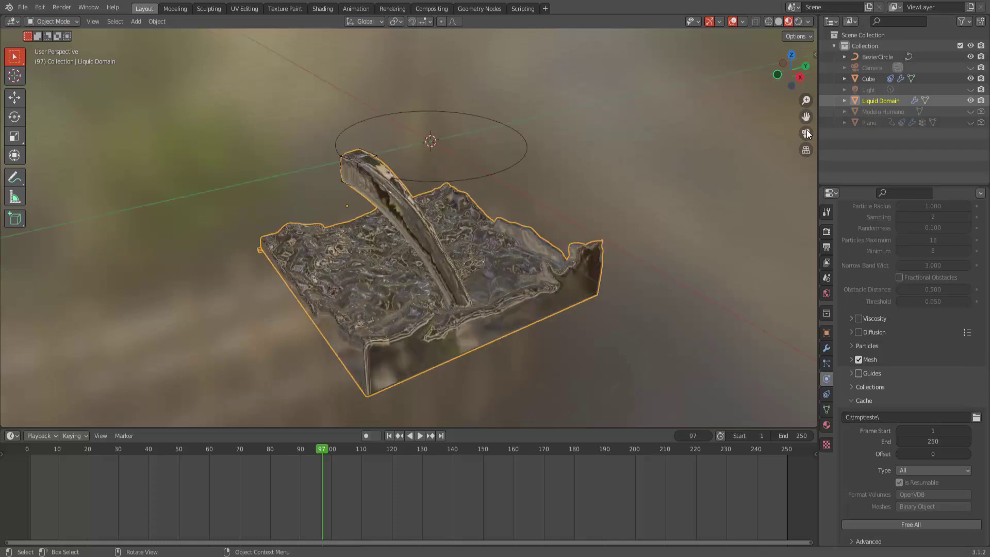
drag(804, 118, 808, 83)
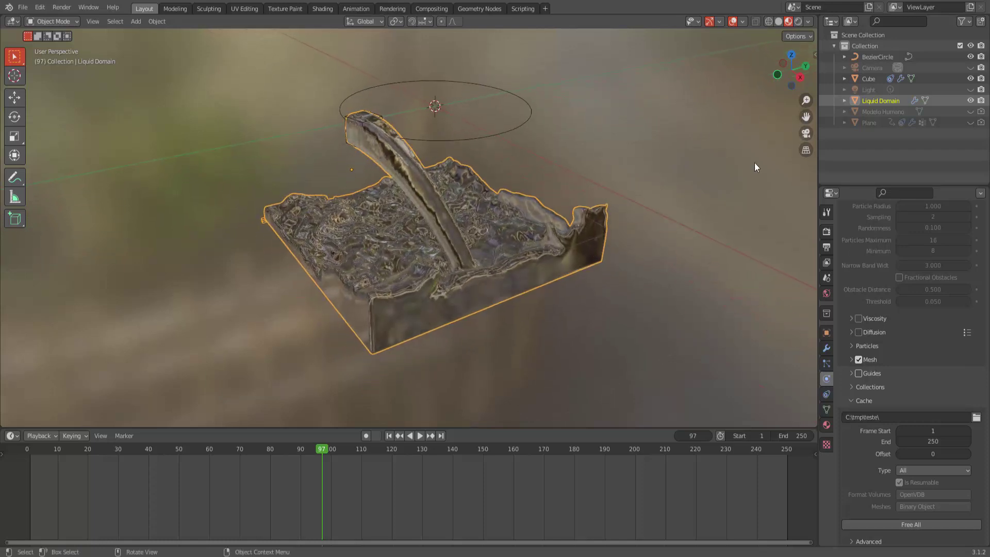
key(ctrl+alt+KP_0)
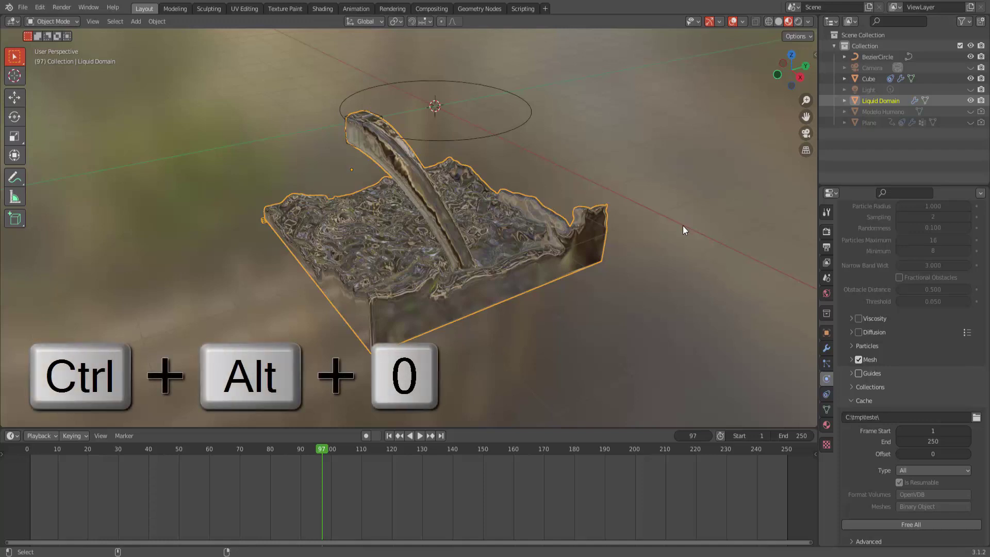
- Align the camera to the current view and unhide the Camera object
key(ctrl+alt+KP_0)
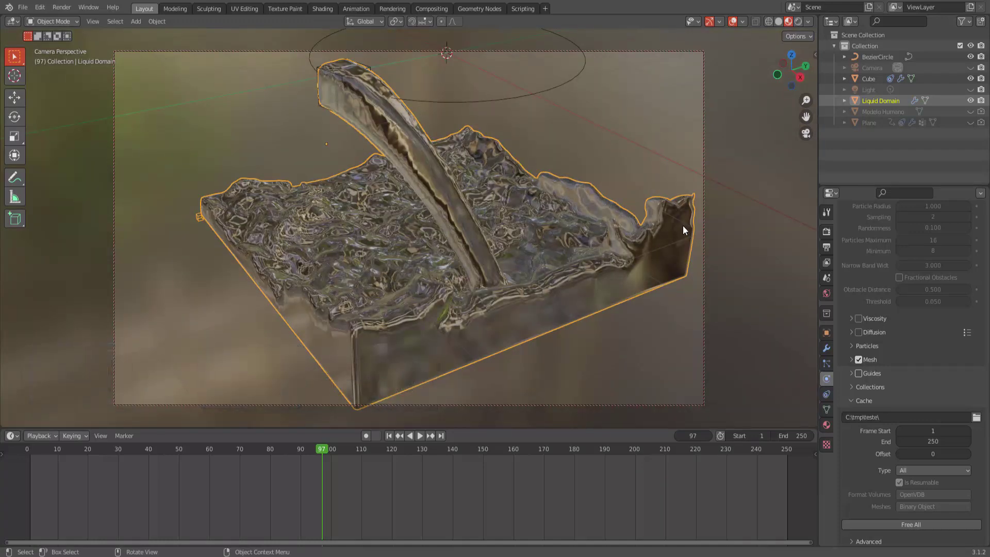
click(94, 21)
mouse_move(110, 169)
click(971, 68)
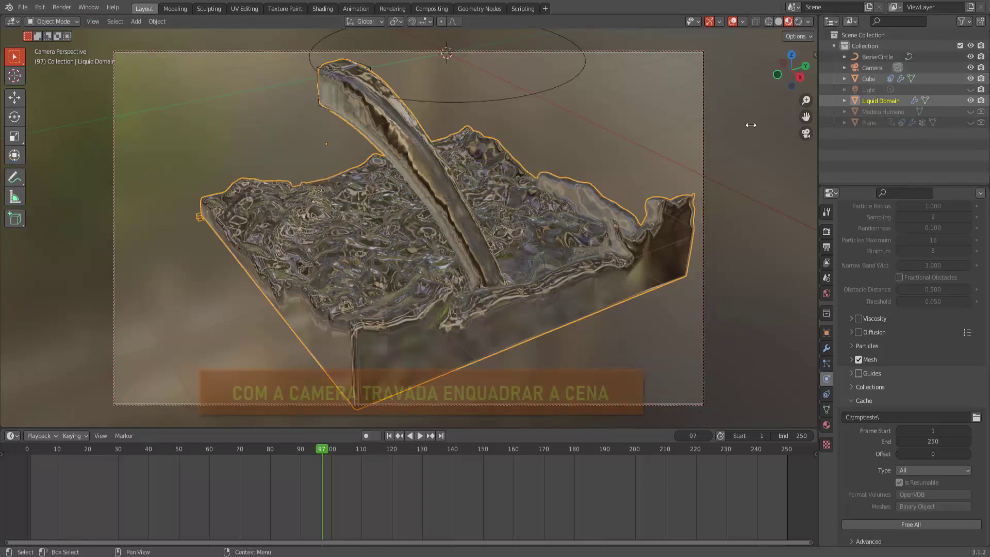
- Reframe the camera shot around the liquid and hide the viewport overlays
scroll(625, 172, down, 2)
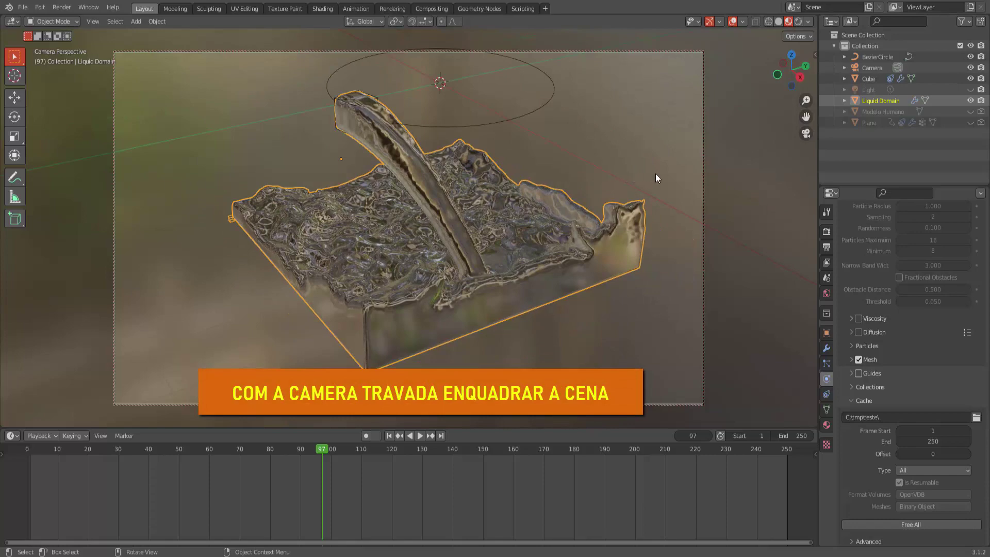
drag(781, 81, 694, 126)
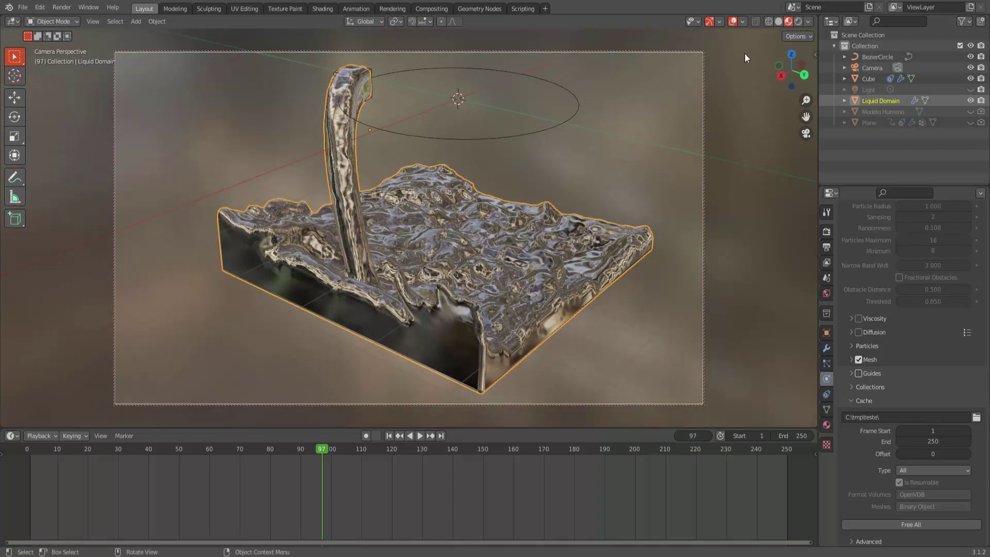
click(732, 23)
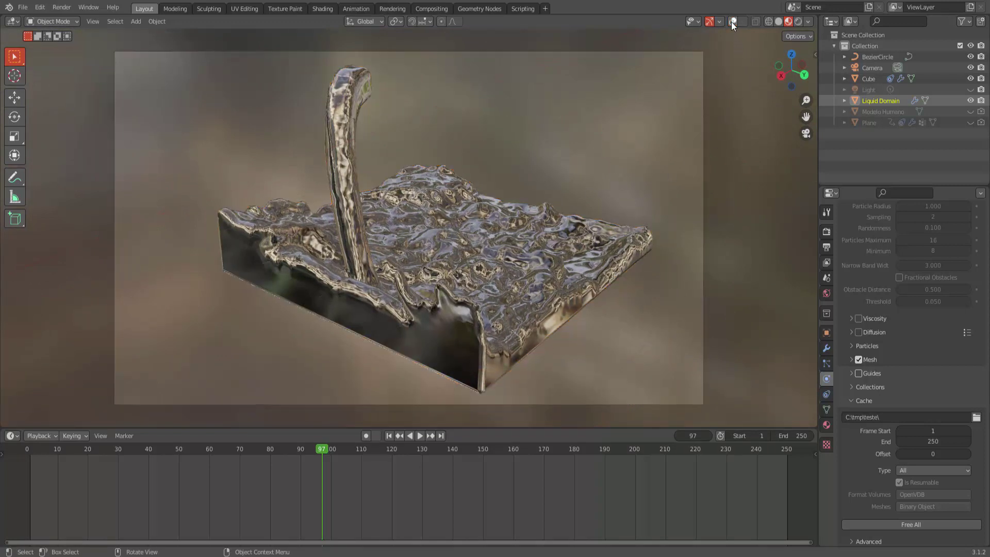
- Hold the liquid at frame 78 in Solid shading with overlays turned back on
click(390, 436)
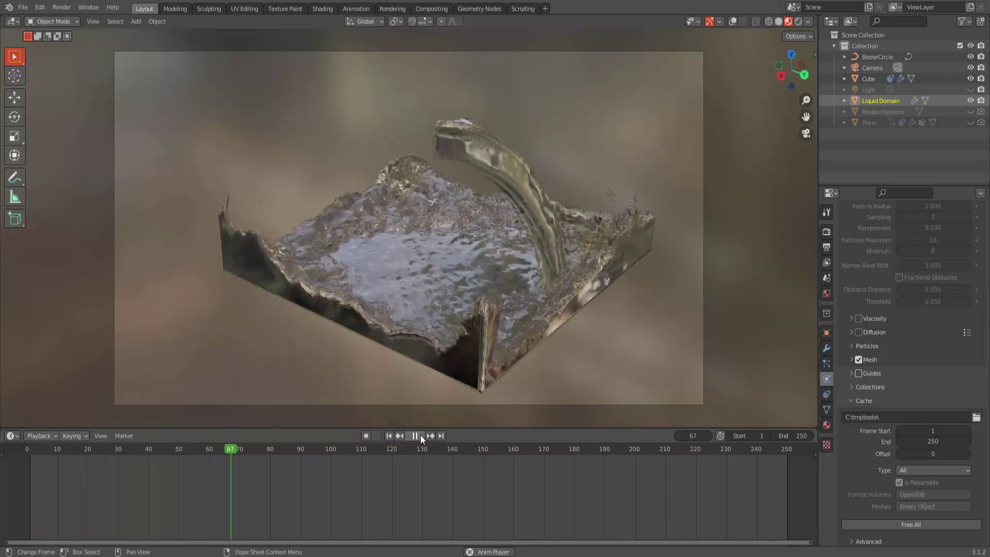
click(421, 435)
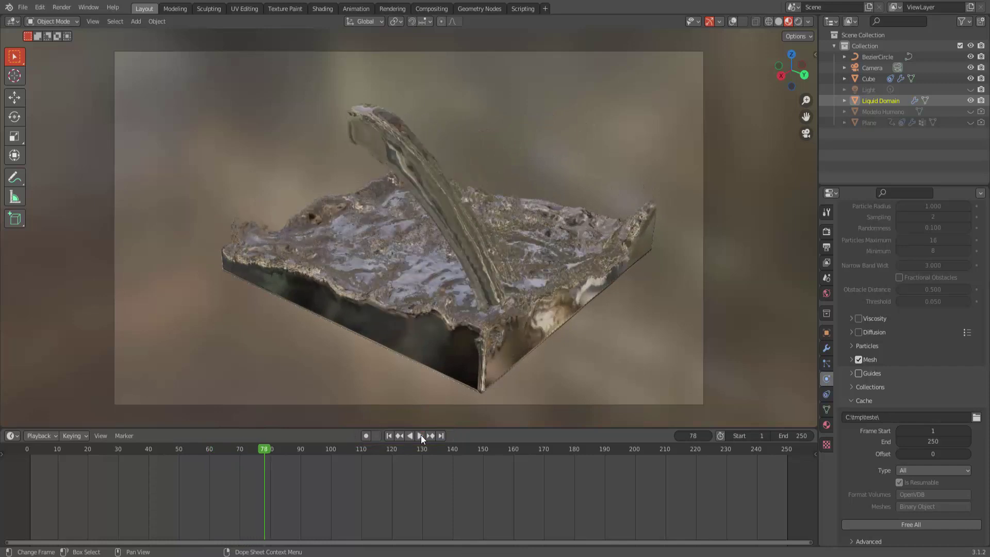
click(778, 21)
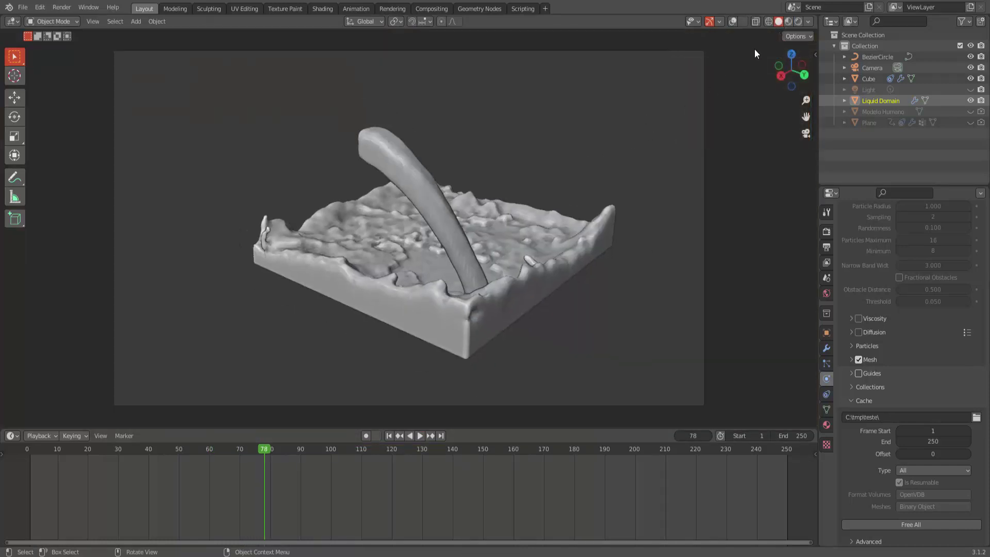
click(732, 22)
click(734, 22)
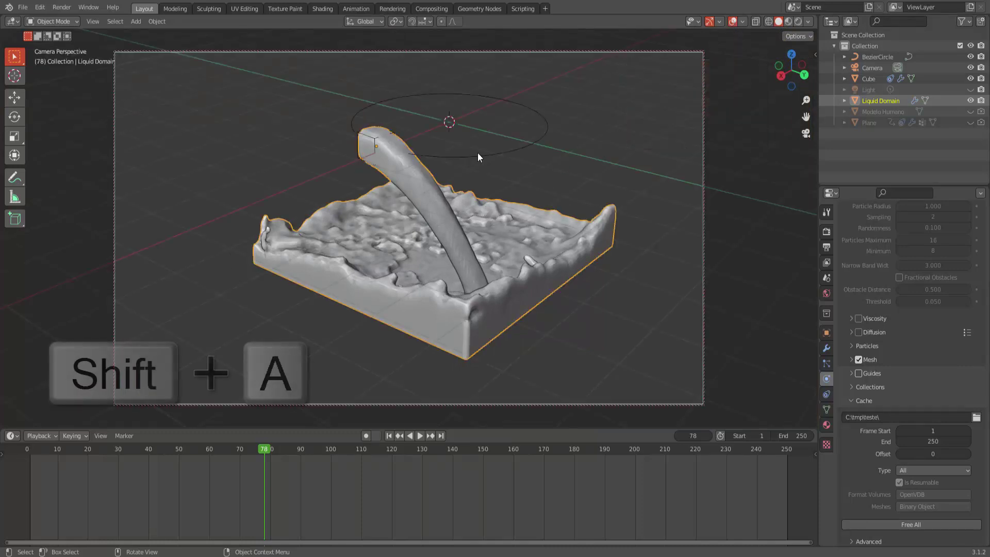
- Add a plane, scale it up, and lower it beneath the liquid as a floor
key(shift+a)
mouse_move(477, 153)
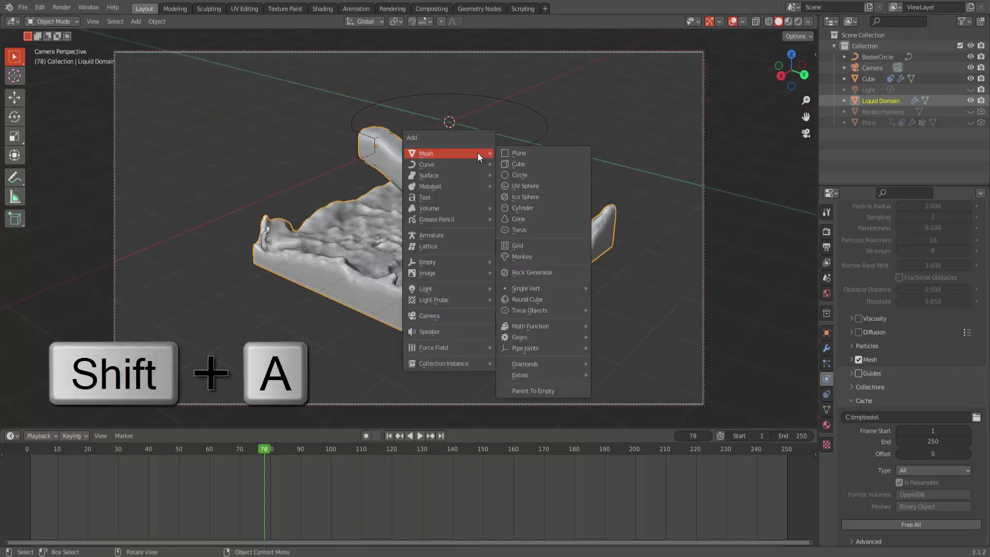
click(512, 153)
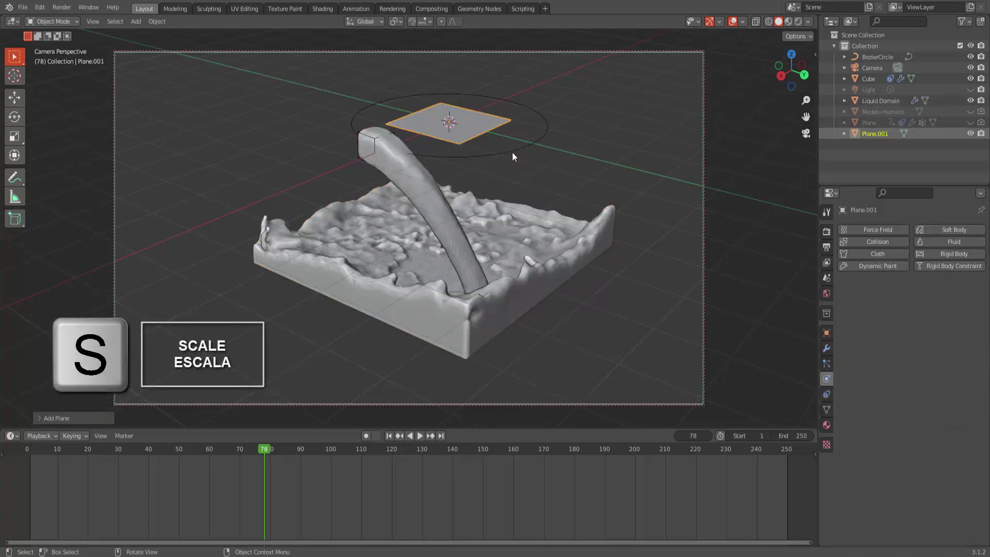
key(s)
click(642, 206)
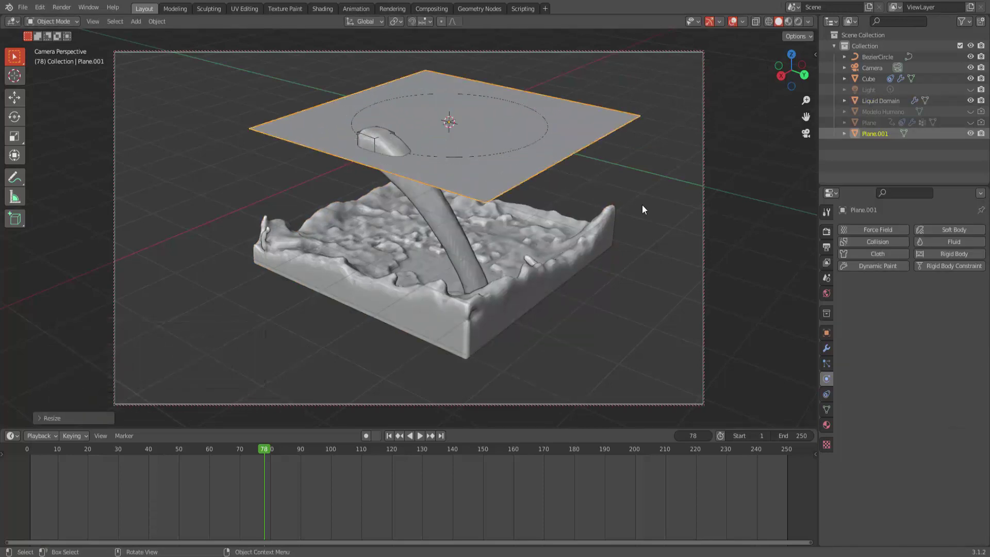
click(18, 96)
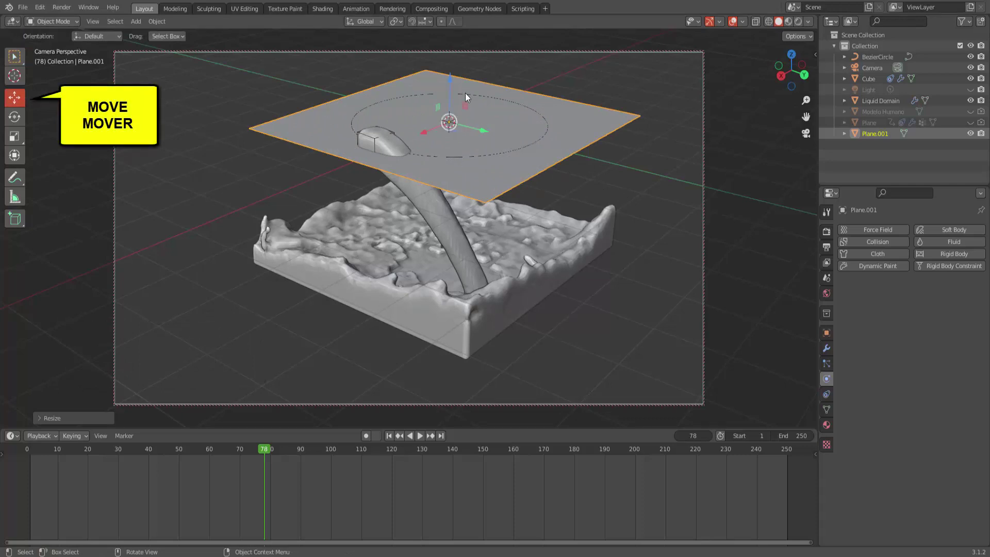
drag(448, 78, 434, 217)
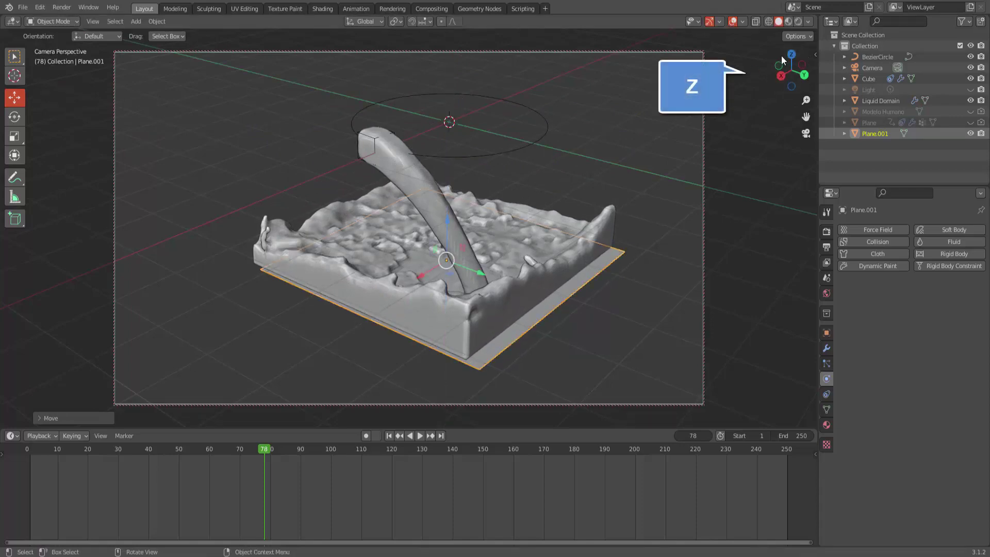
- From top view, shift Plane.001 along Y and scale it along X and Y to the liquid's footprint
click(789, 54)
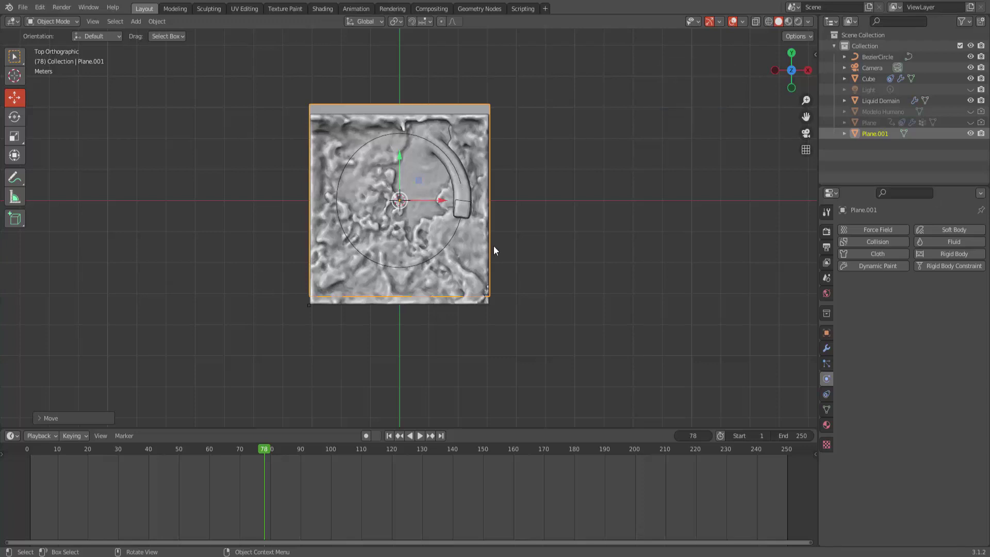
drag(400, 155, 399, 166)
key(s)
key(x)
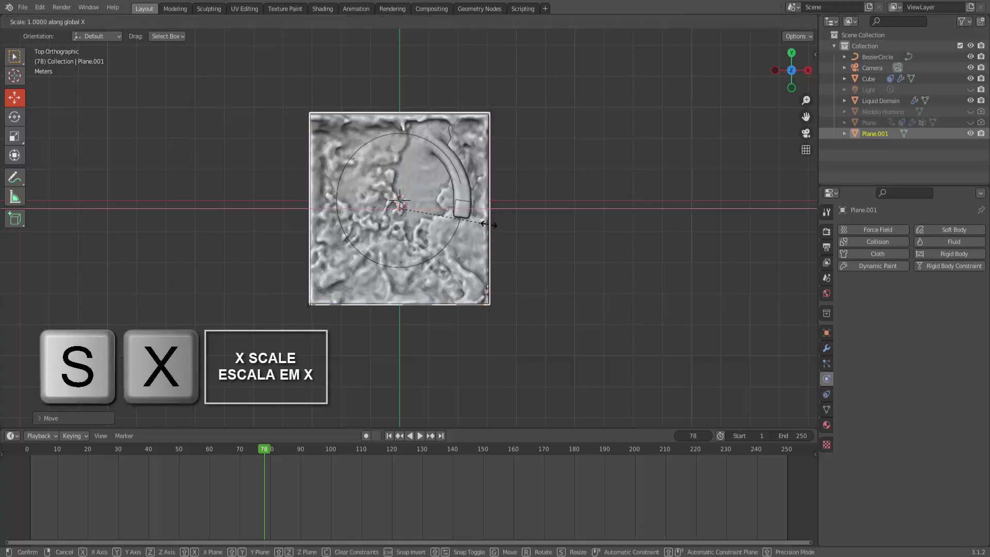
click(492, 223)
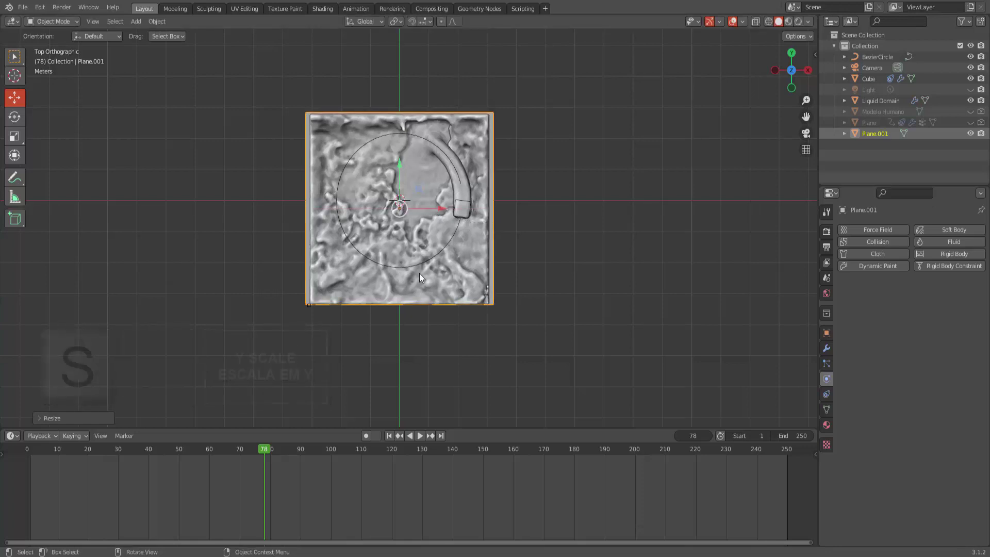
key(s)
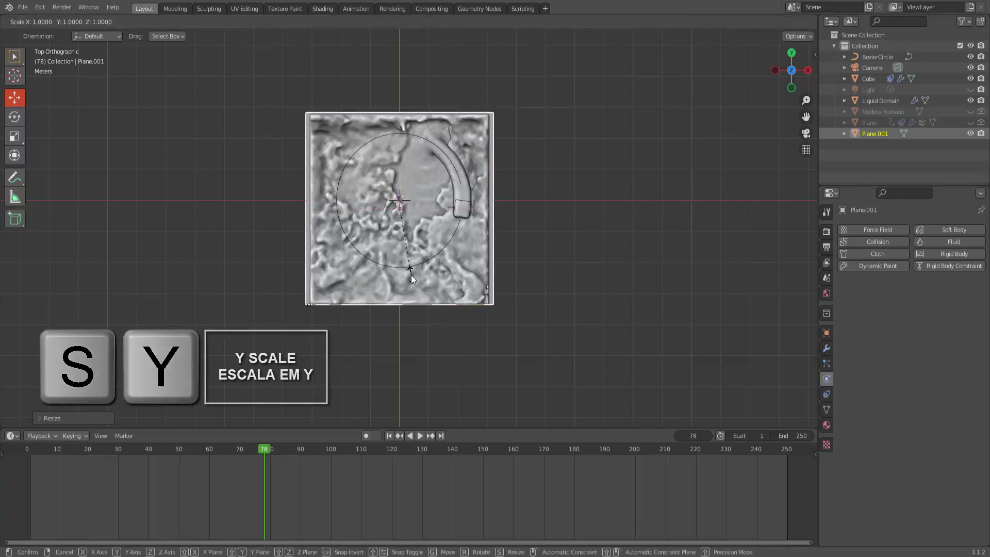
key(y)
click(427, 274)
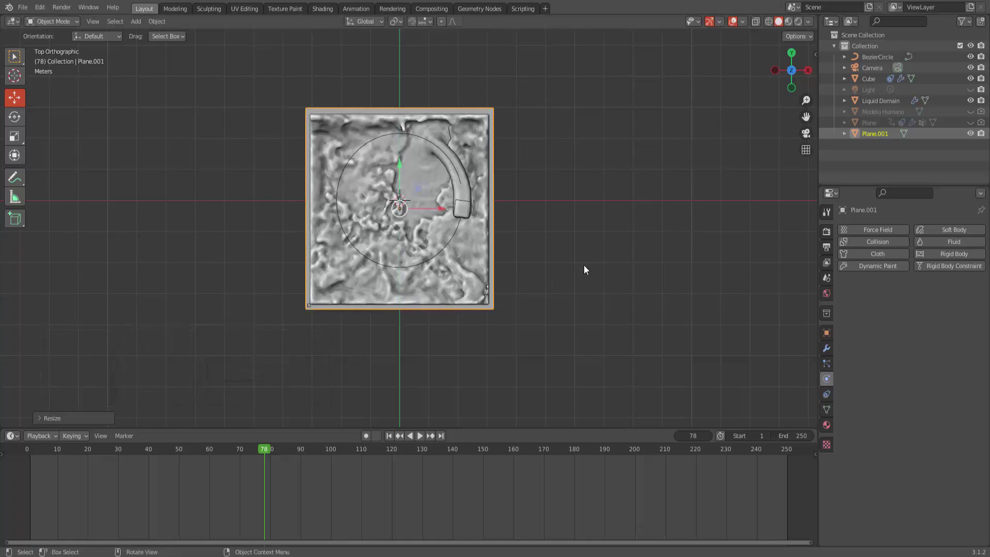
middle_drag(583, 264, 517, 165)
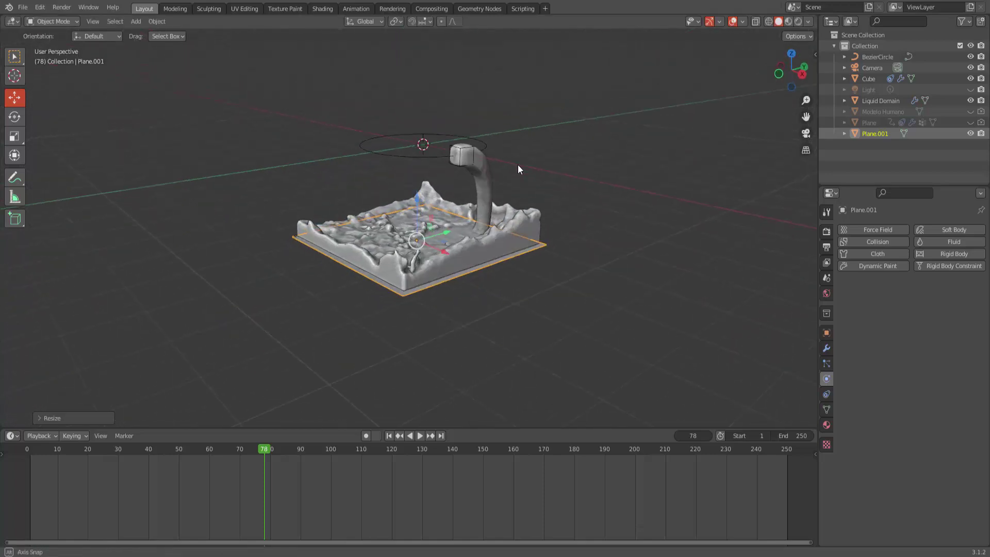
- In Edit Mode, extrude the plane straight up along Z into a box
click(61, 23)
click(62, 47)
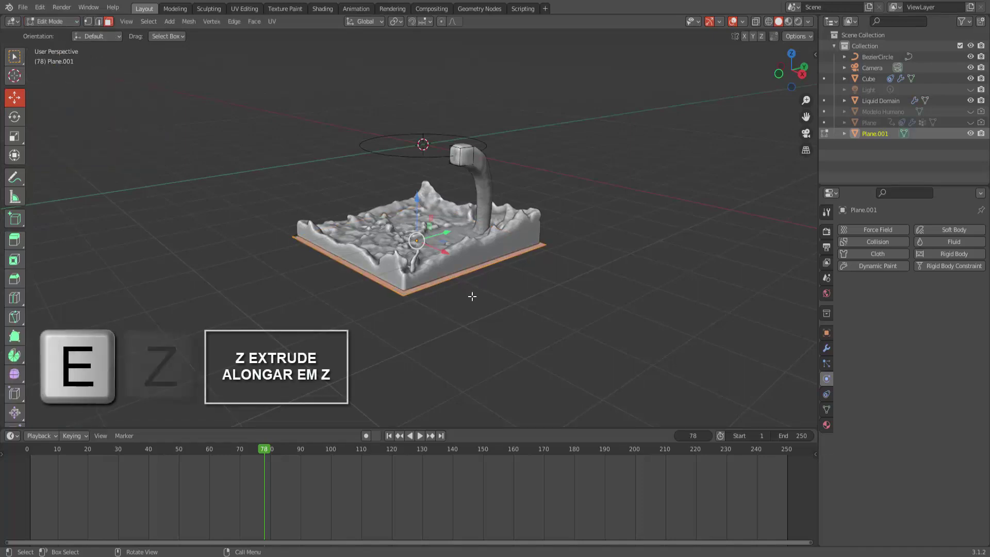
key(e)
key(z)
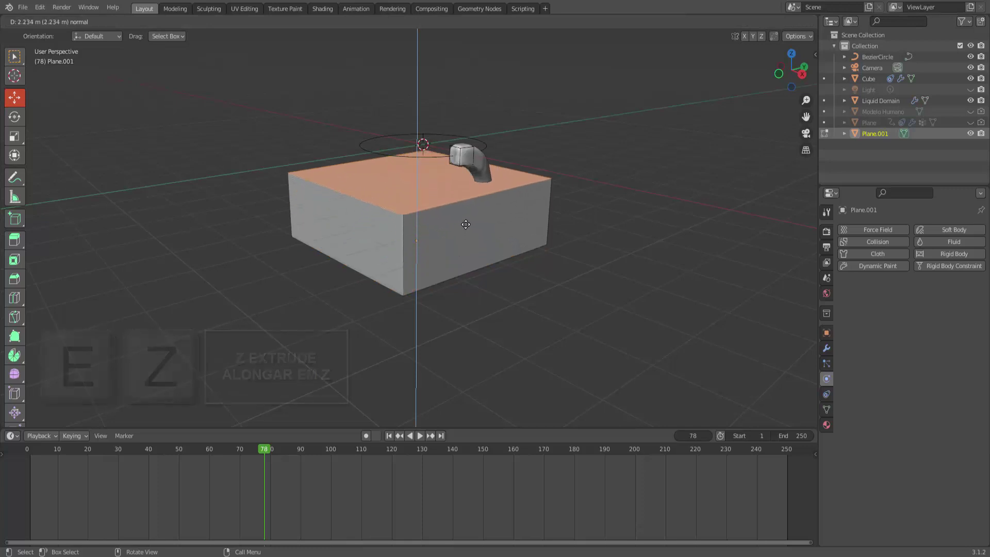
click(463, 222)
- Check the box height against the simulation, lower the top face slightly, then delete it
key(space)
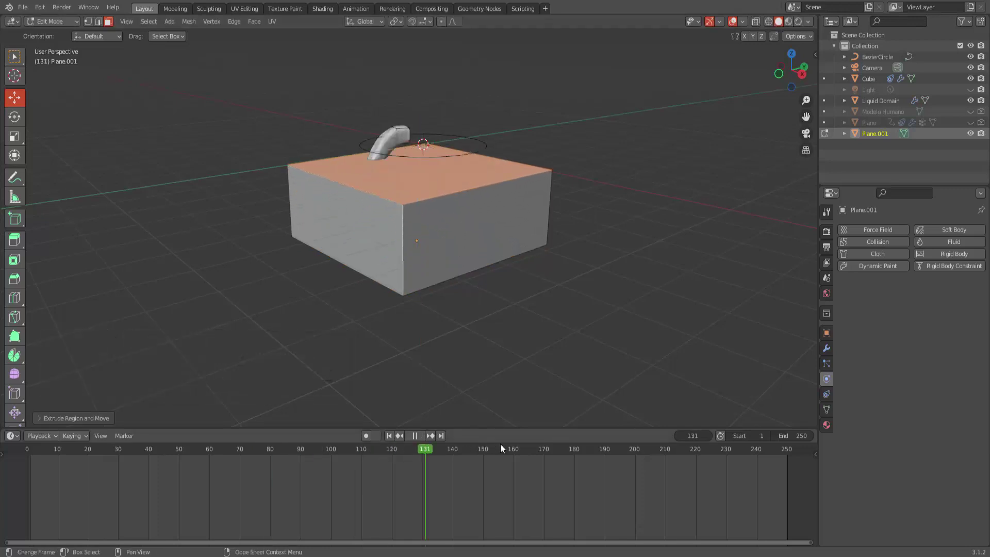
key(space)
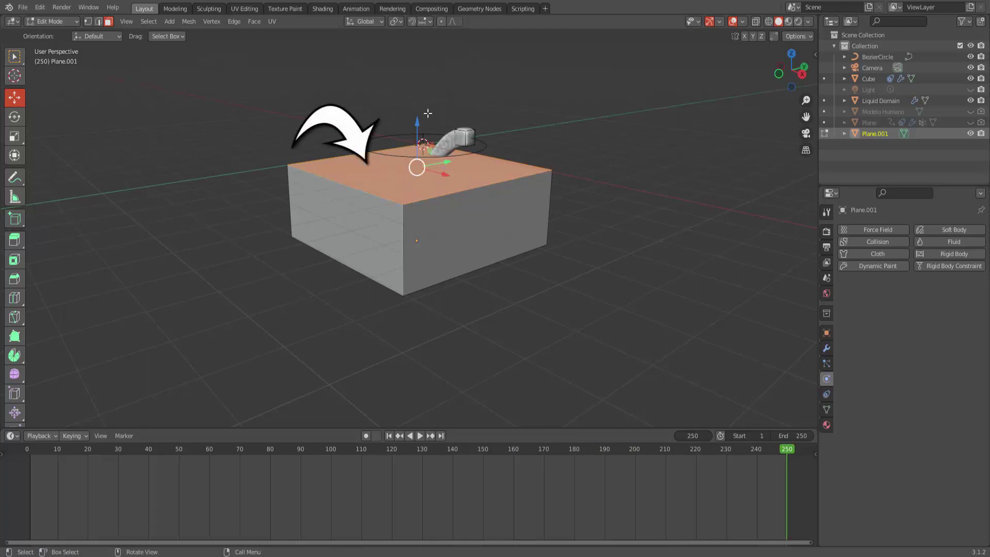
mouse_move(417, 123)
mouse_down()
mouse_move(420, 137)
mouse_move(418, 126)
mouse_up()
key(x)
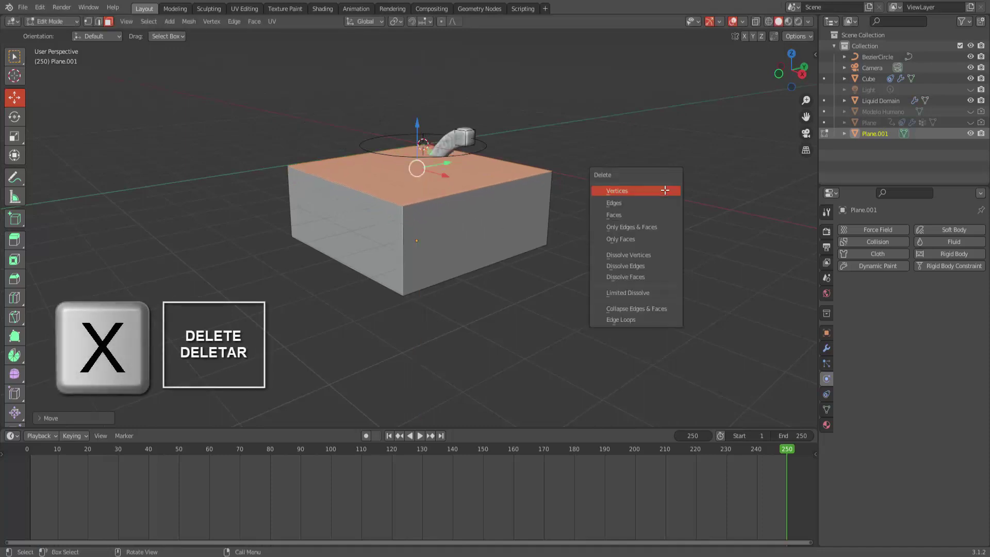
click(653, 216)
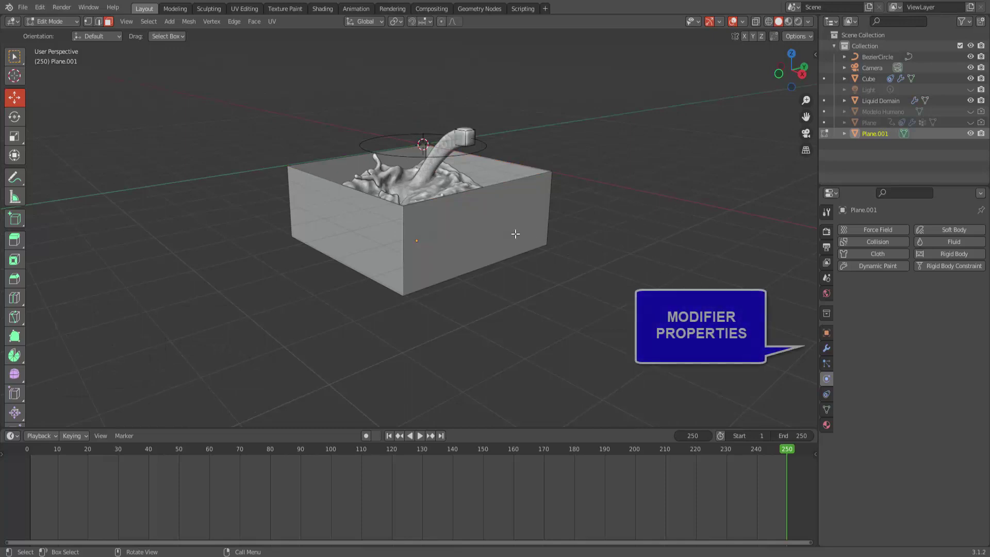
- Add a Solidify modifier with 0.04 m thickness to the box and switch to Material Preview
click(826, 348)
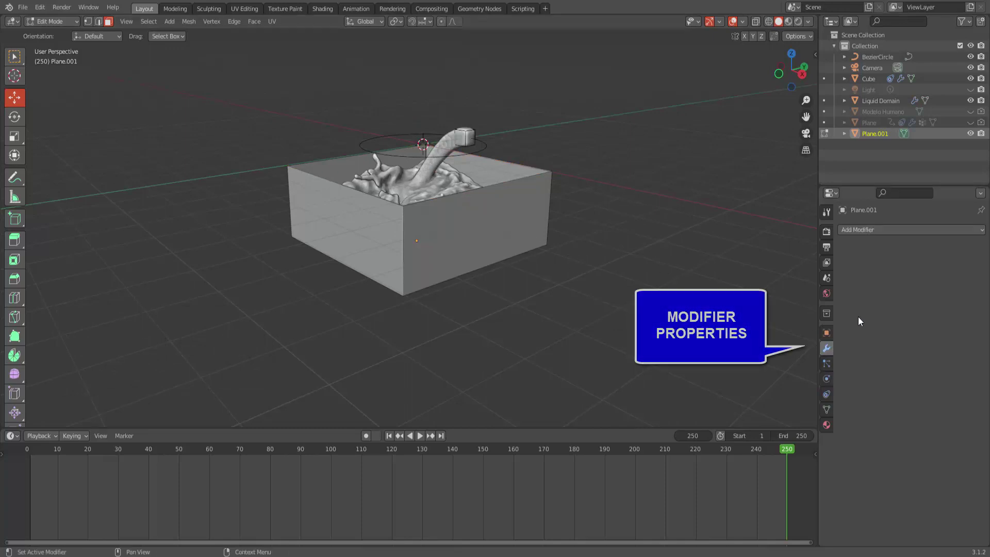
click(869, 229)
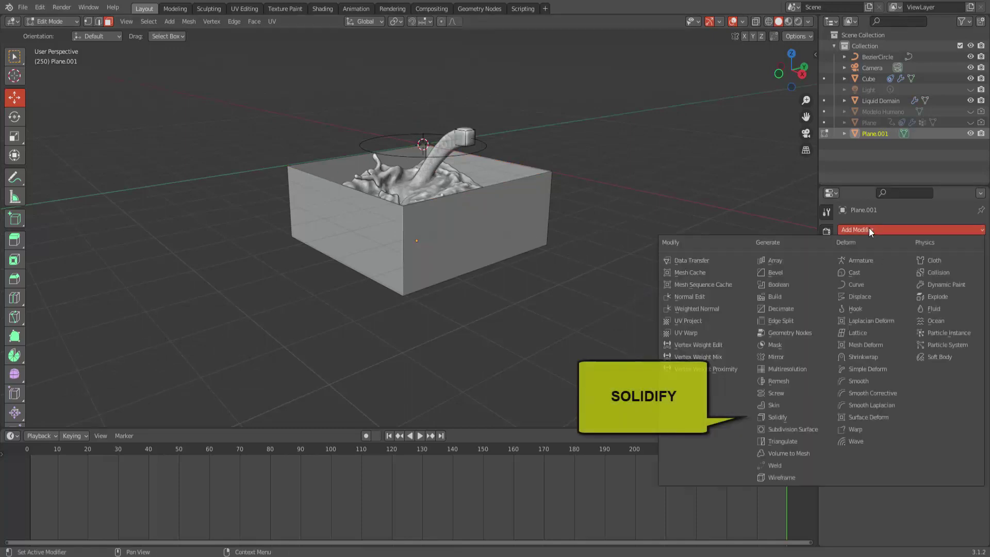
click(786, 416)
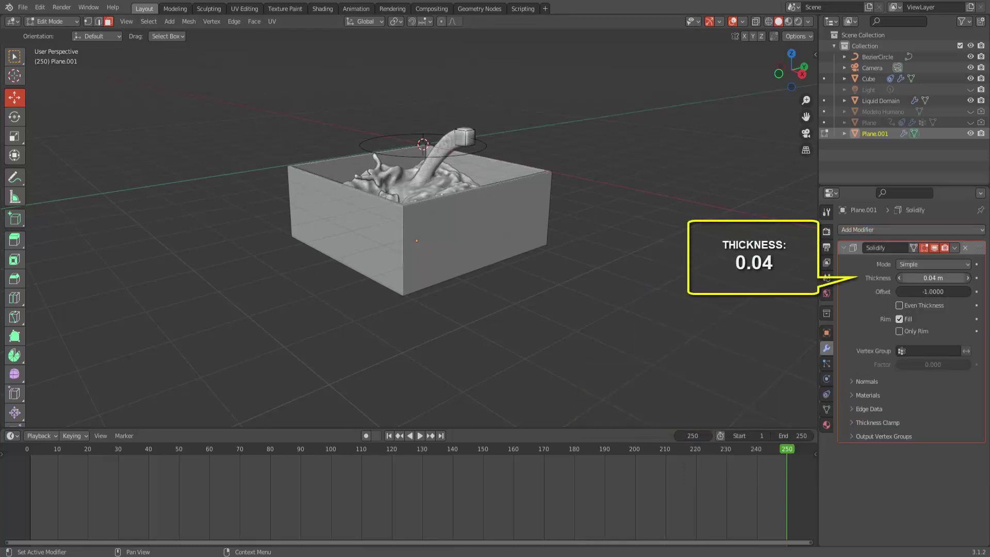
middle_drag(608, 288, 631, 291)
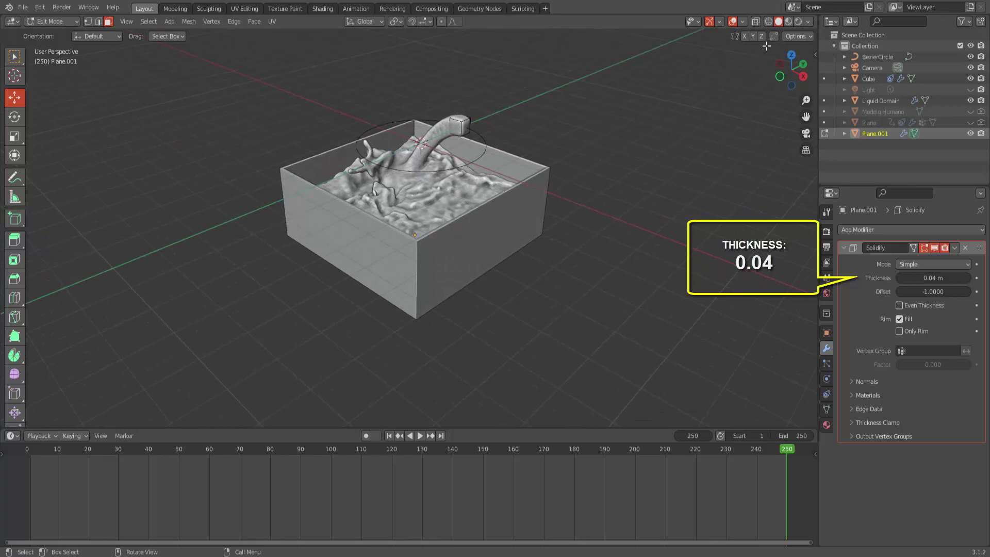
click(788, 22)
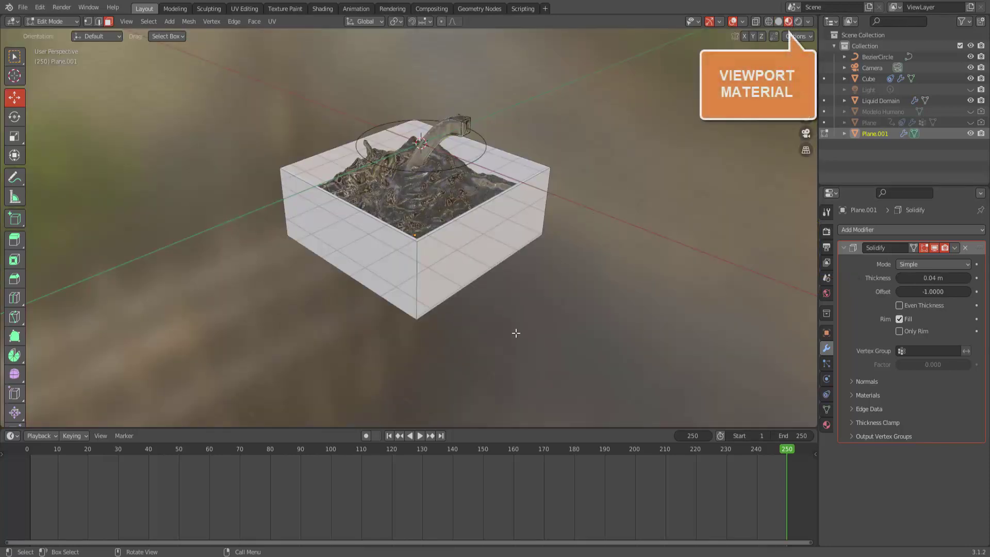
- With overlays hidden and the view zoomed in, play the liquid simulation from frame 1
click(732, 23)
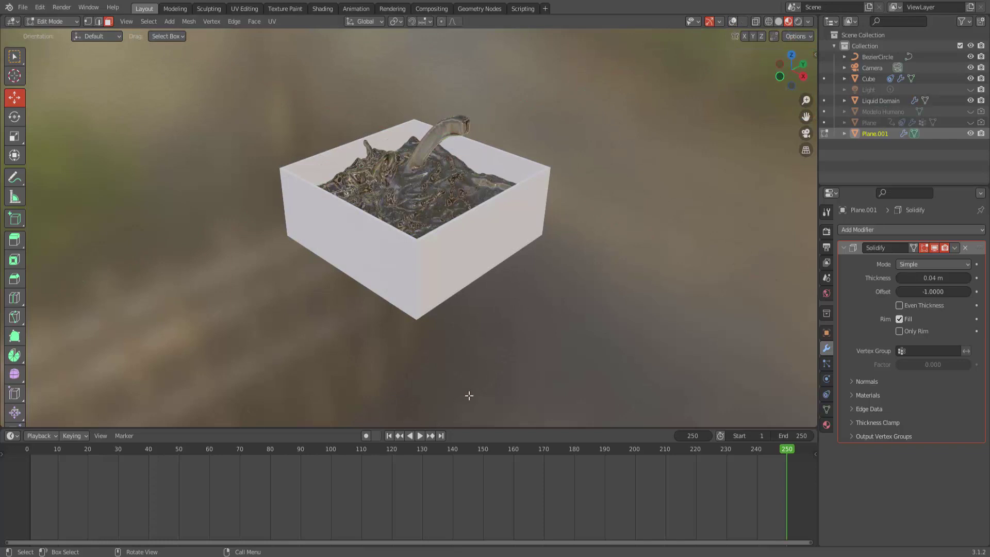
scroll(469, 395, up, 3)
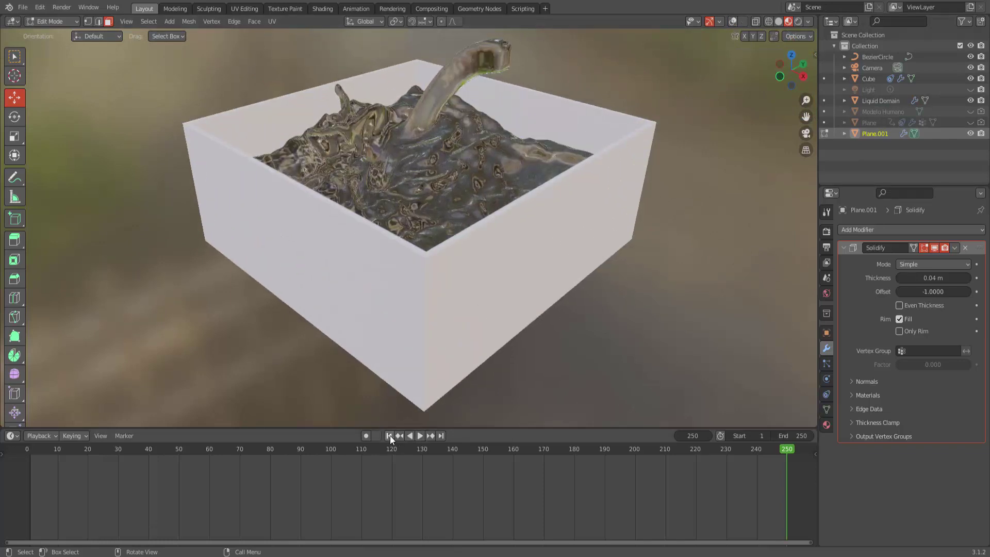
click(390, 435)
click(419, 436)
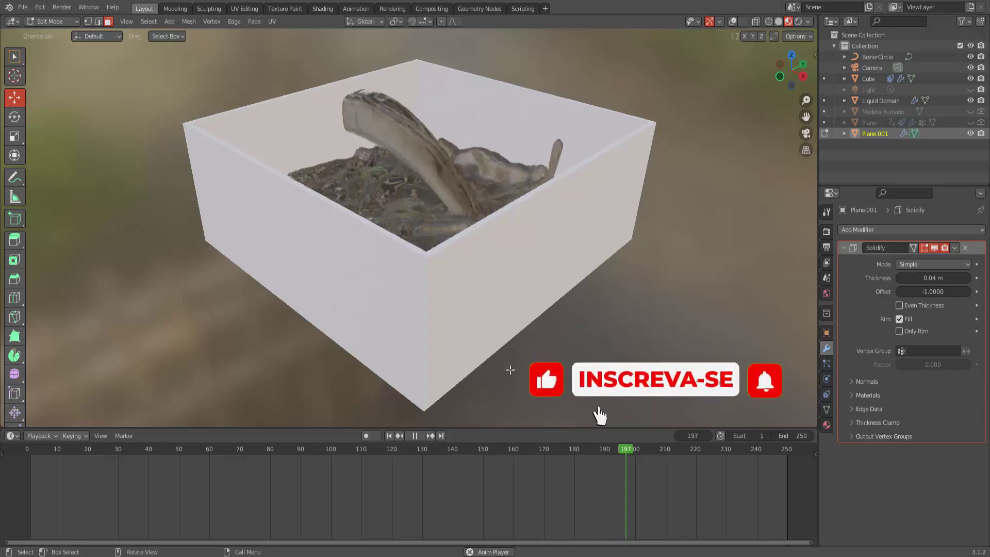
- Pause the liquid simulation playback
click(415, 435)
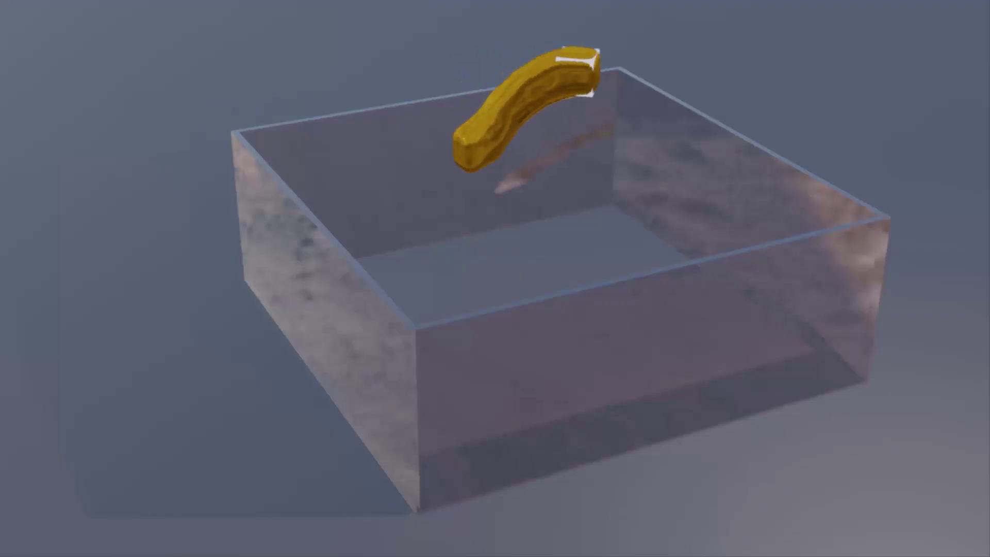